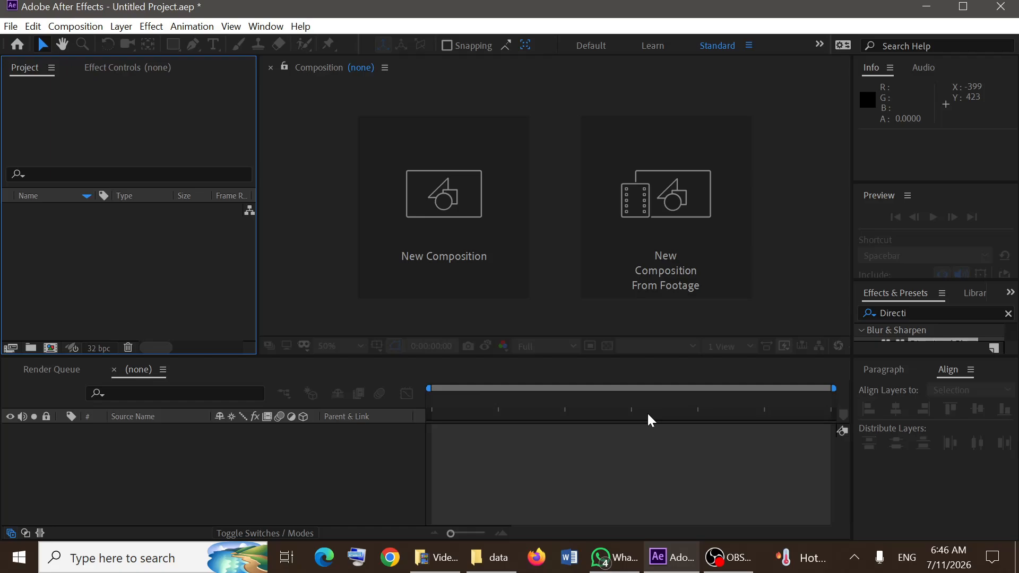
- Create a 1920 × 1080, 30 fps, five-second composition and import image 01.jpg and image 02.jpg into the project
click(435, 233)
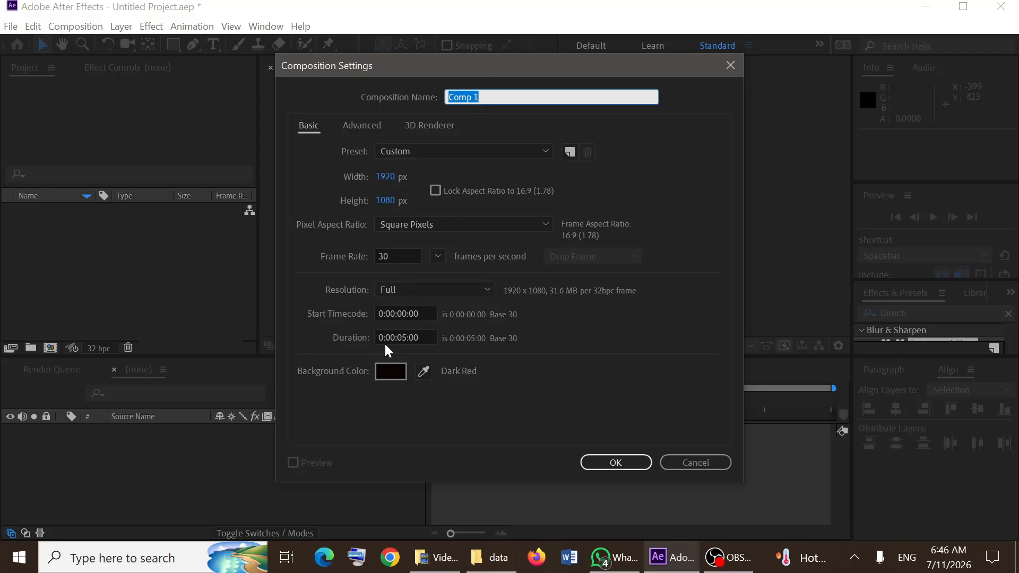
click(617, 465)
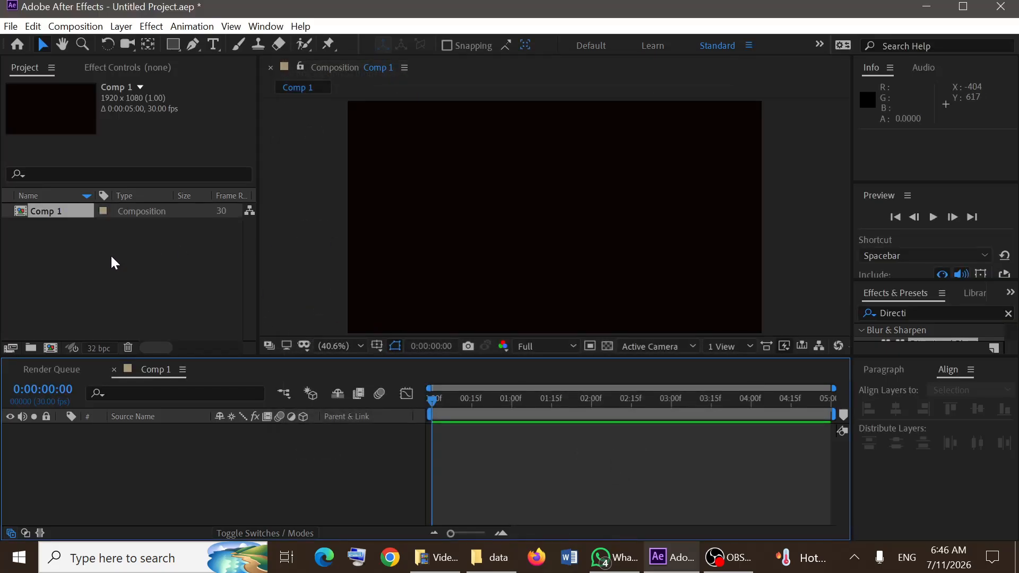
double_click(111, 254)
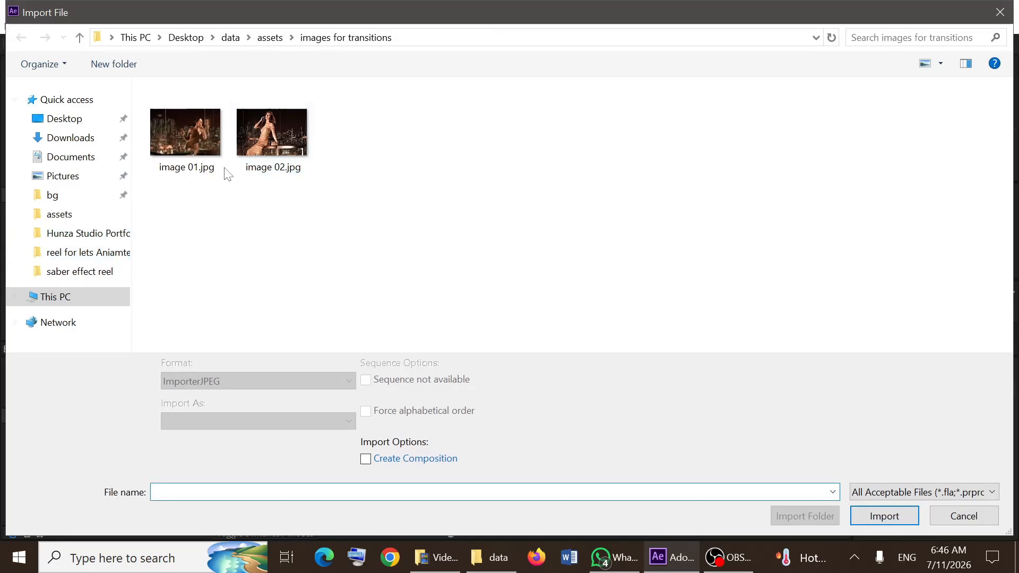
drag(199, 165, 375, 229)
click(849, 515)
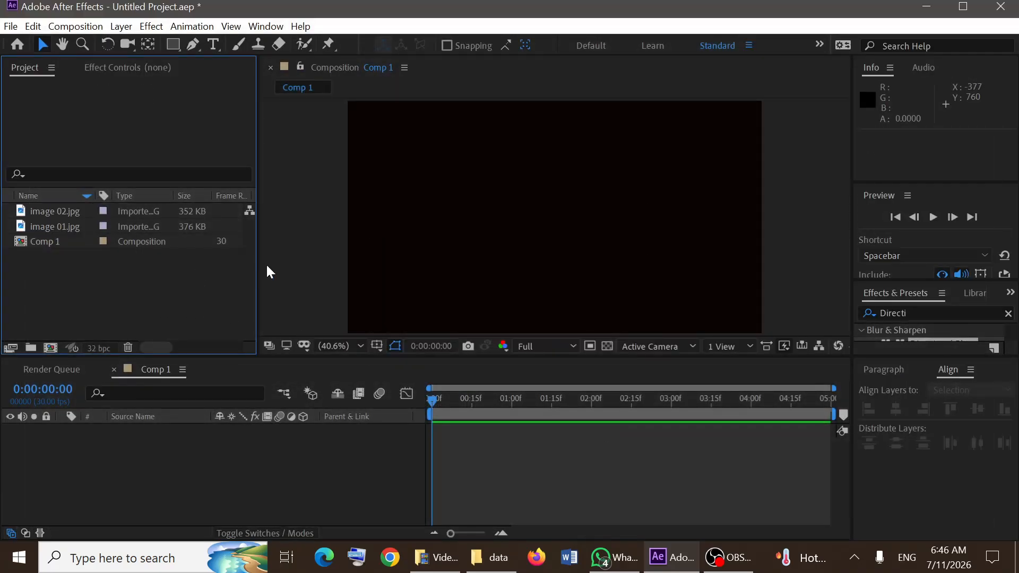
- Add image 01.jpg to Comp 1 and, with the playhead at 0:00:02:00, scale the layer to 108% to fill the frame
drag(63, 228, 116, 442)
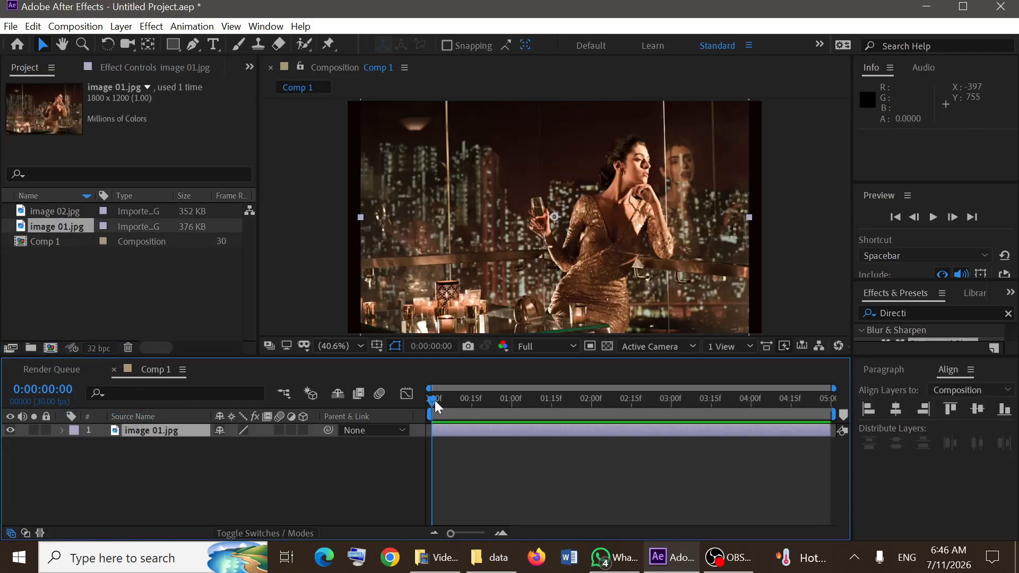
drag(434, 401, 593, 404)
key(s)
drag(253, 453, 243, 445)
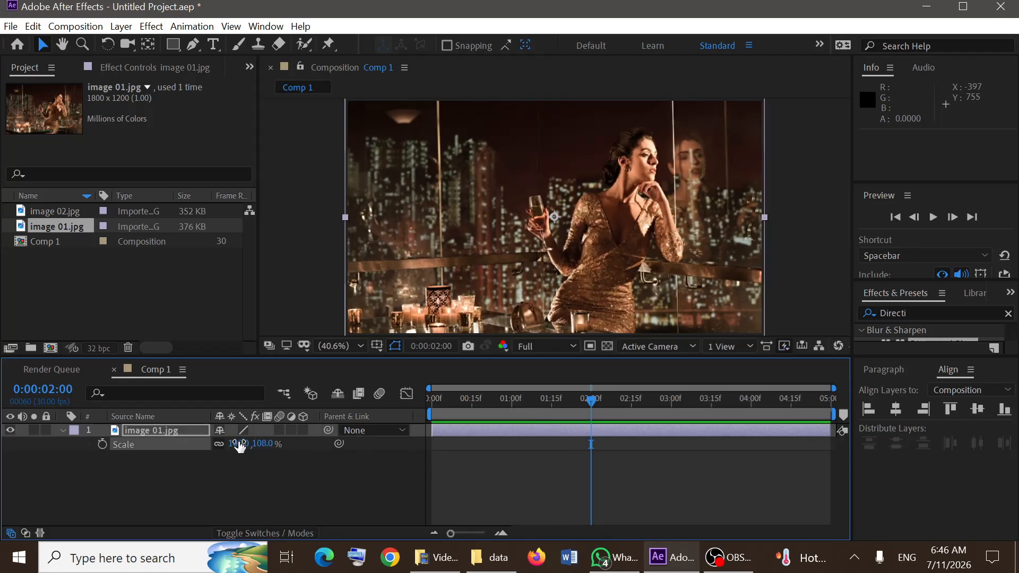
click(62, 430)
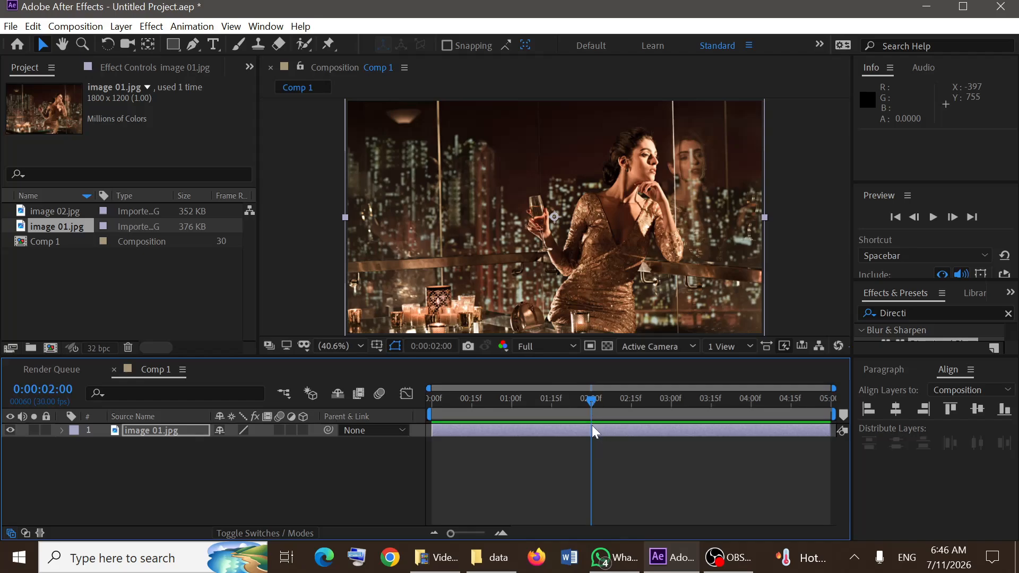
- Trim the image 01.jpg layer to end at 0:00:02:00 and add image 02.jpg below it, trimmed to start there
key(alt+])
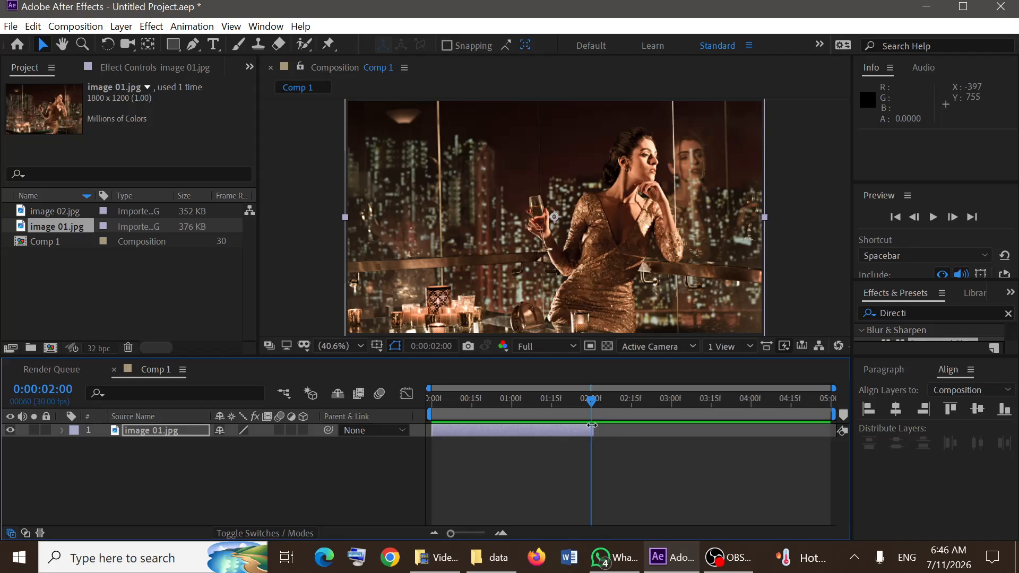
click(63, 216)
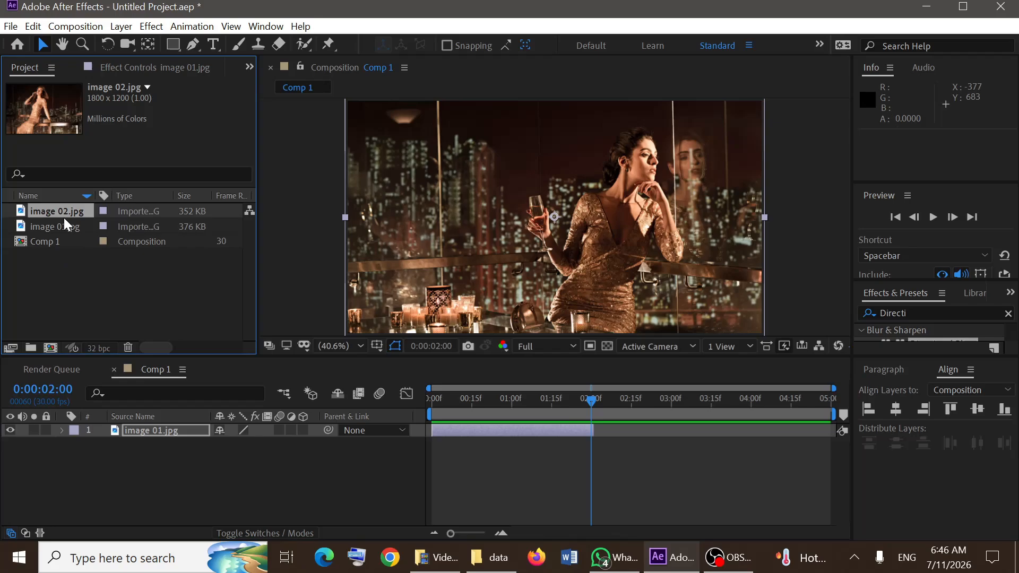
drag(62, 216, 127, 448)
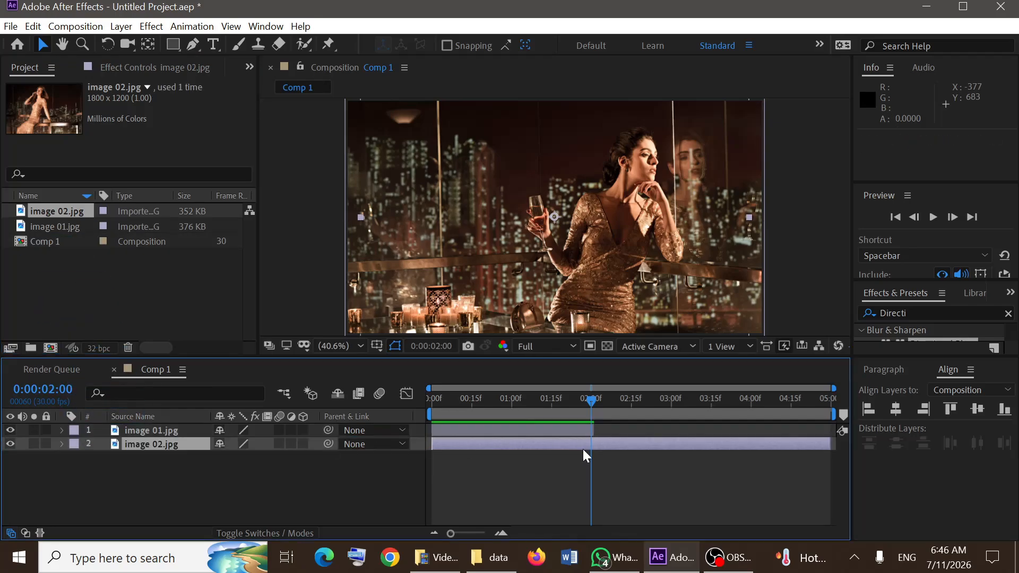
key(alt+bracketleft)
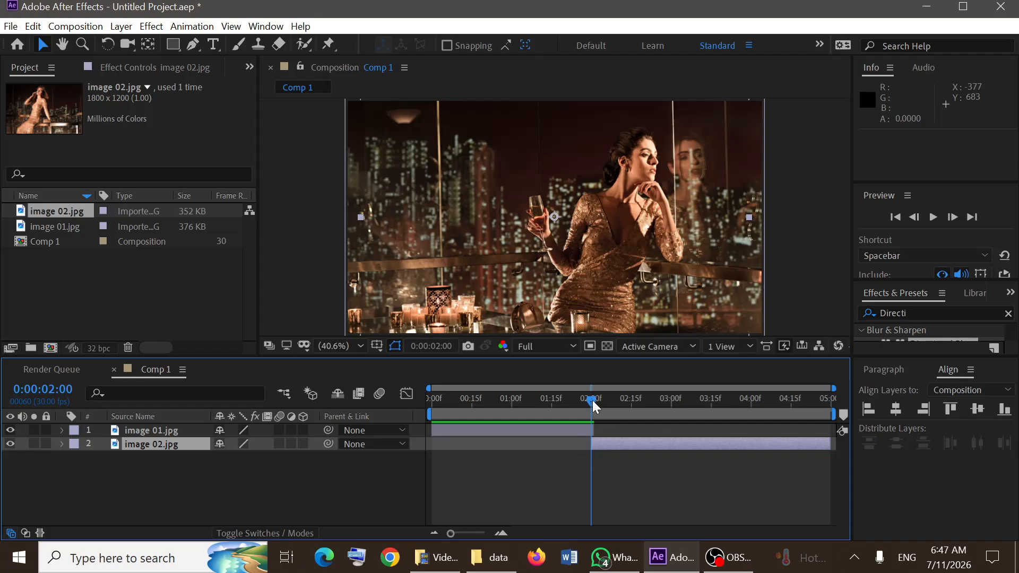
mouse_move(592, 400)
mouse_down()
mouse_move(575, 407)
mouse_move(612, 402)
mouse_move(556, 414)
mouse_move(591, 402)
mouse_up()
- Create an adjustment layer above both image layers
click(201, 473)
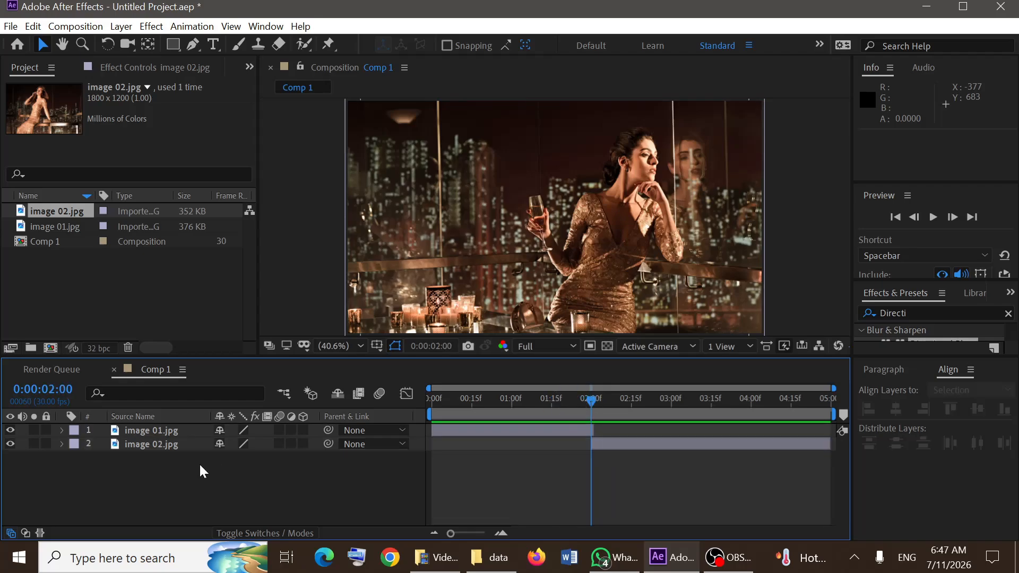
right_click(215, 473)
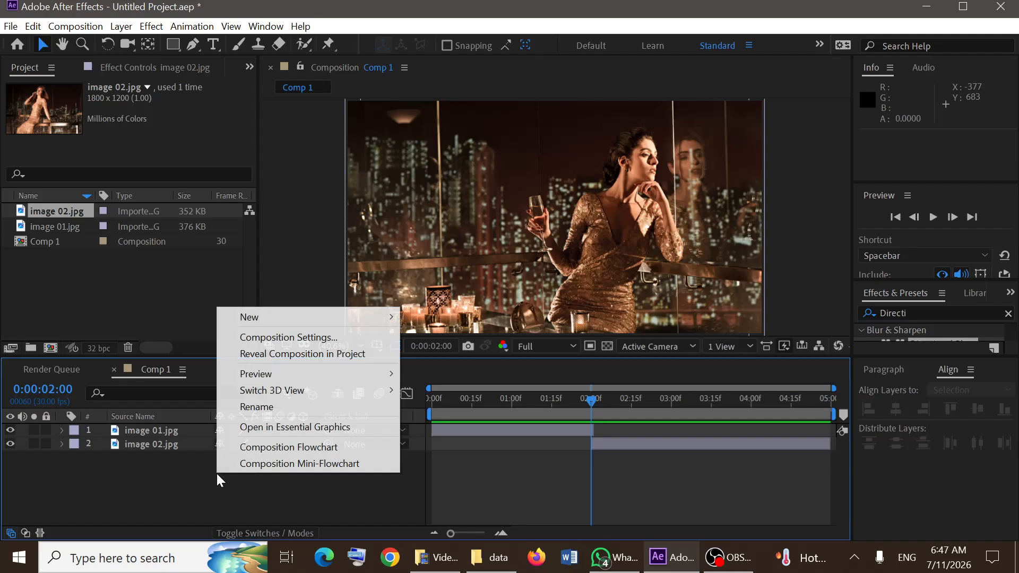
mouse_move(263, 317)
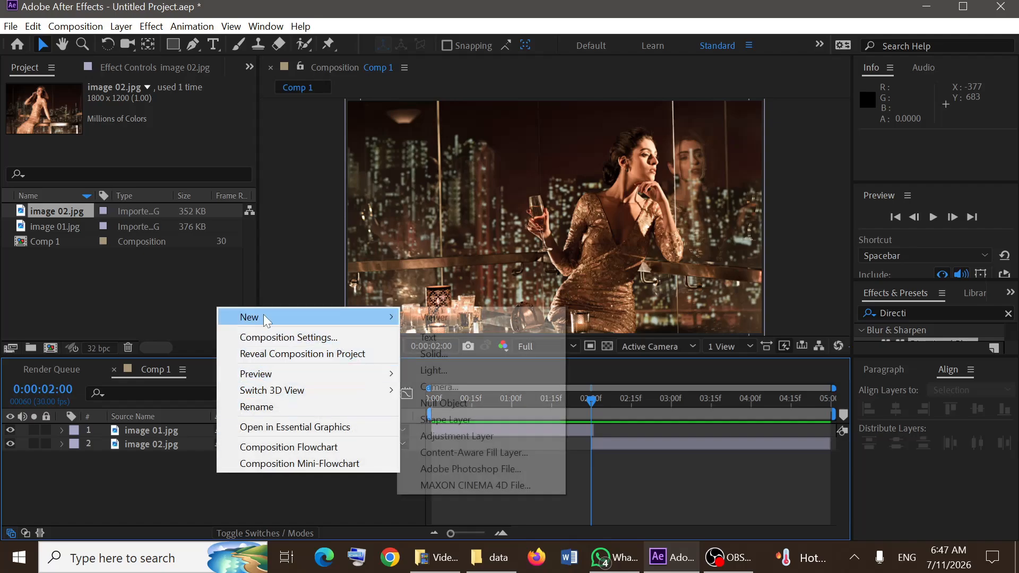
click(485, 436)
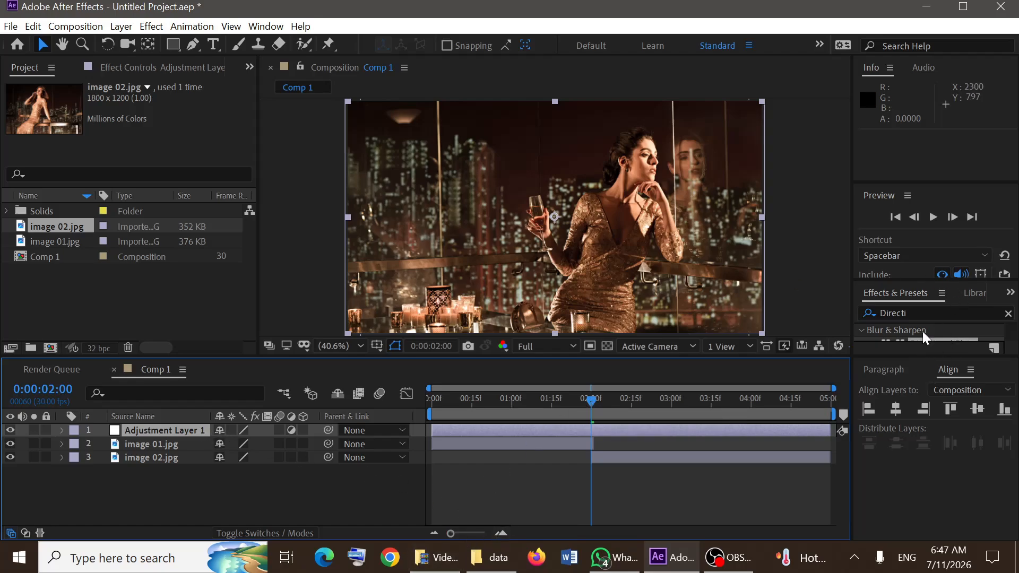
- Search the effects for "Motion" and apply Motion Tile to the adjustment layer
click(1004, 314)
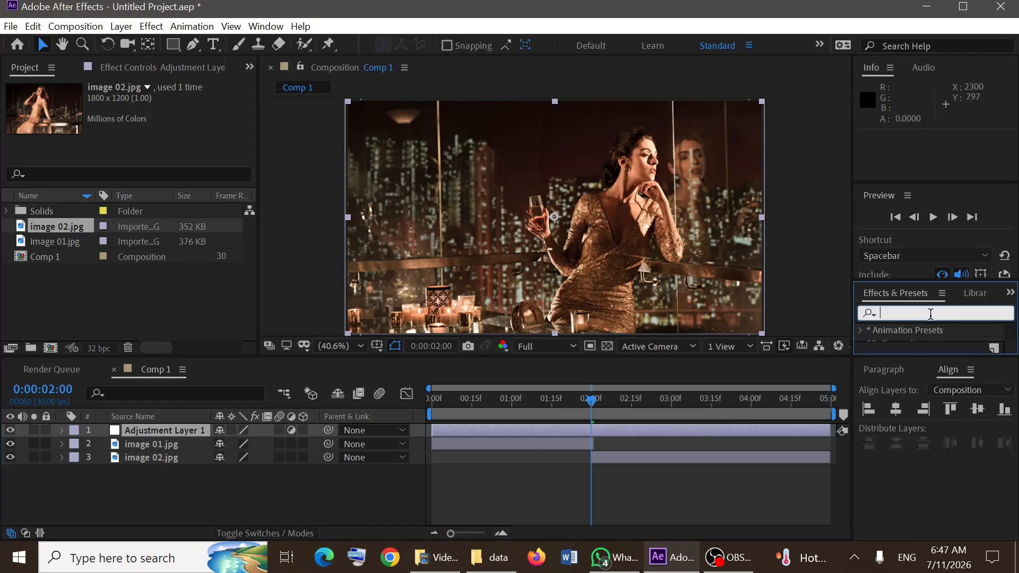
drag(925, 357, 923, 416)
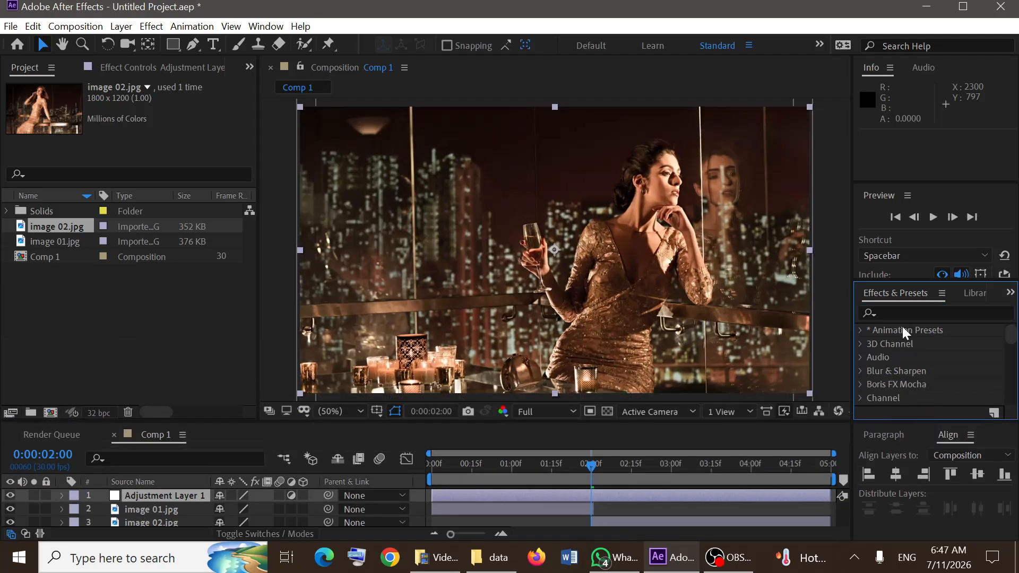
click(903, 314)
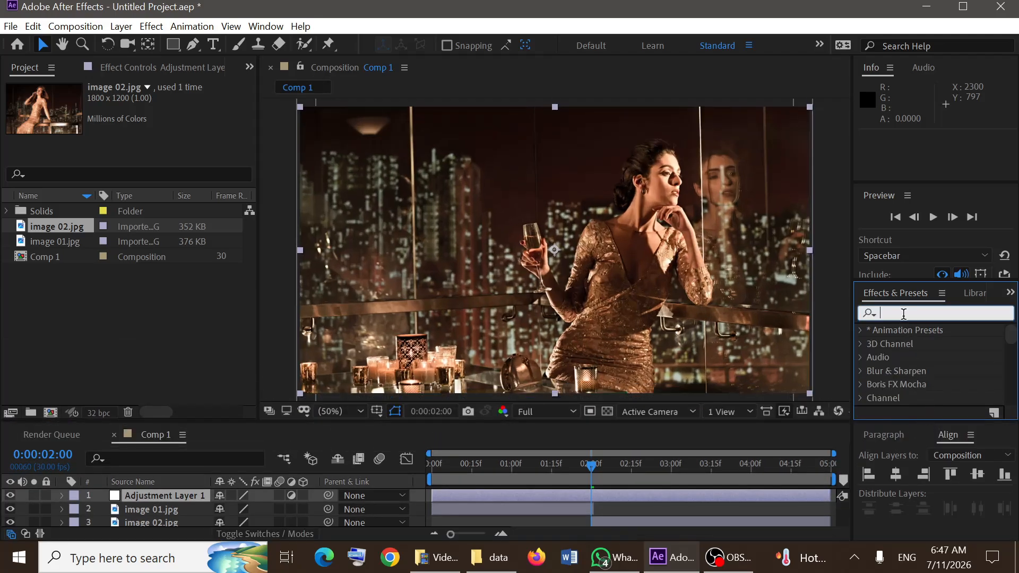
text(Motion)
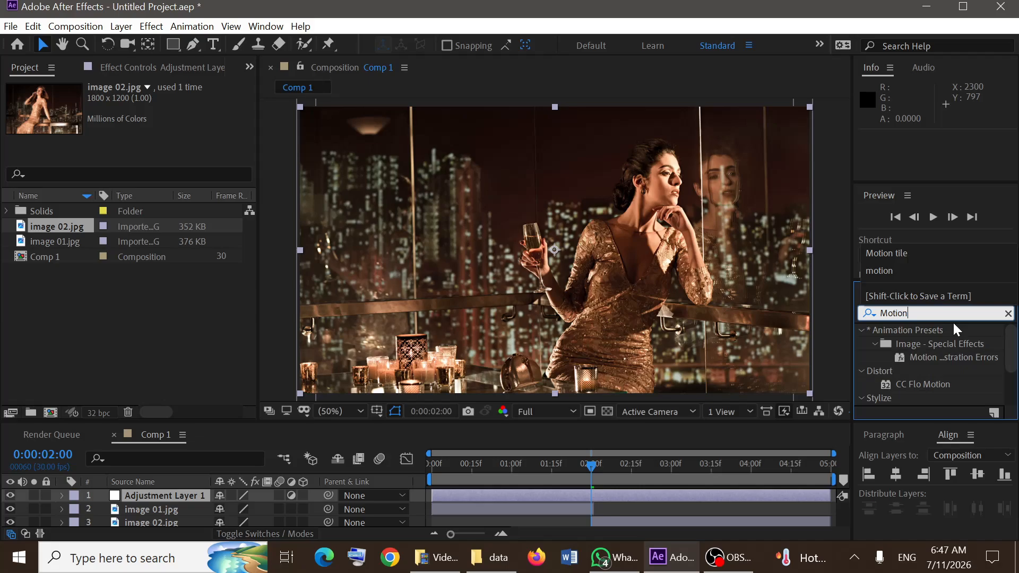
scroll(942, 361, down, 3)
click(914, 360)
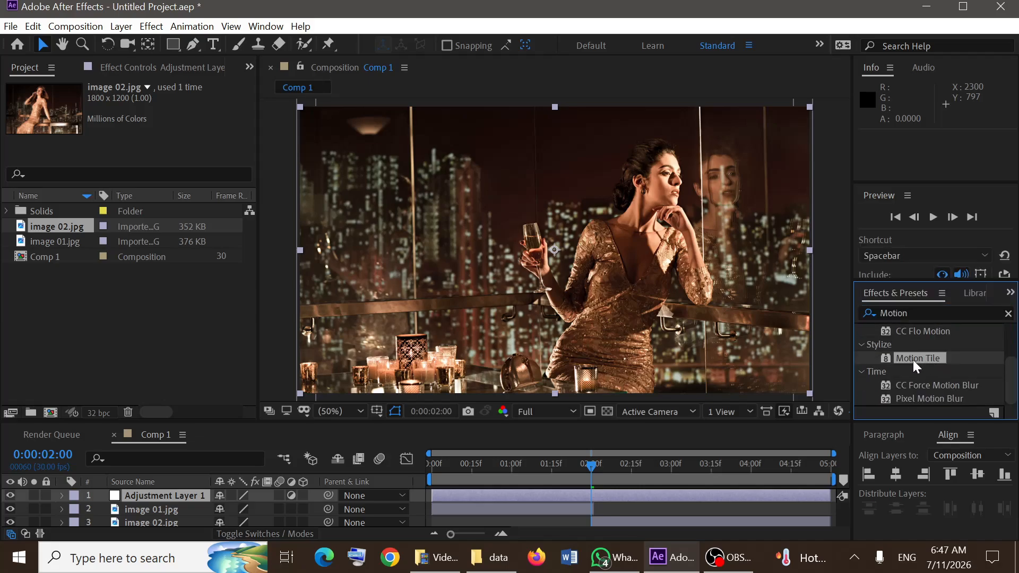
drag(916, 360, 162, 494)
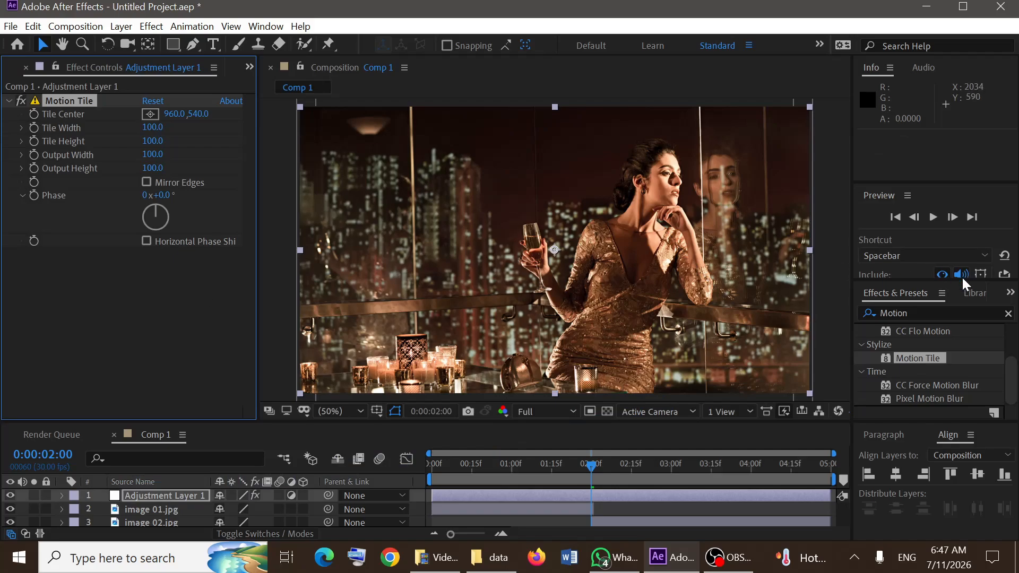
- Search the effects for "Direction" and apply Directional Blur to the adjustment layer
click(924, 314)
click(924, 314)
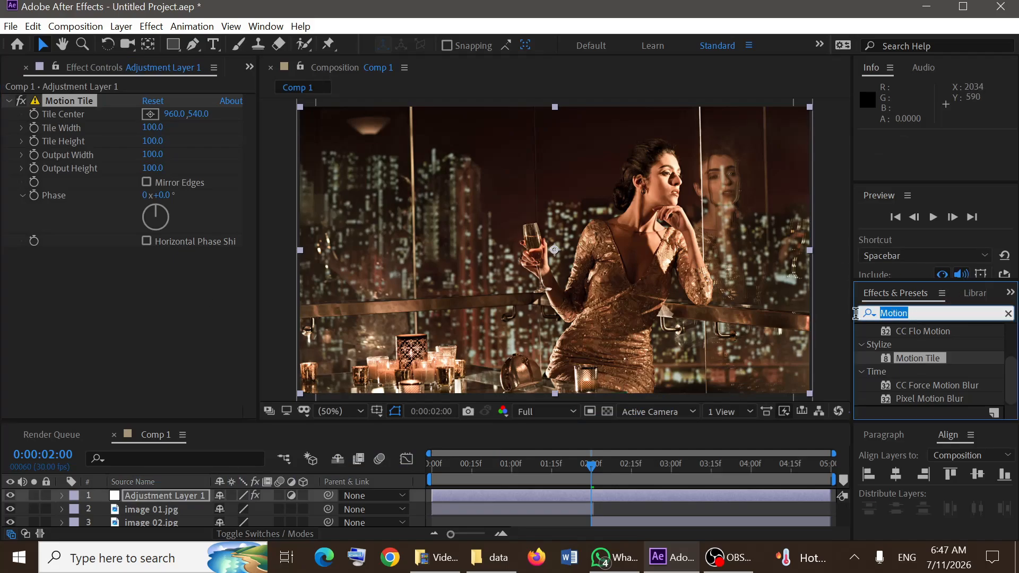
text(Direction)
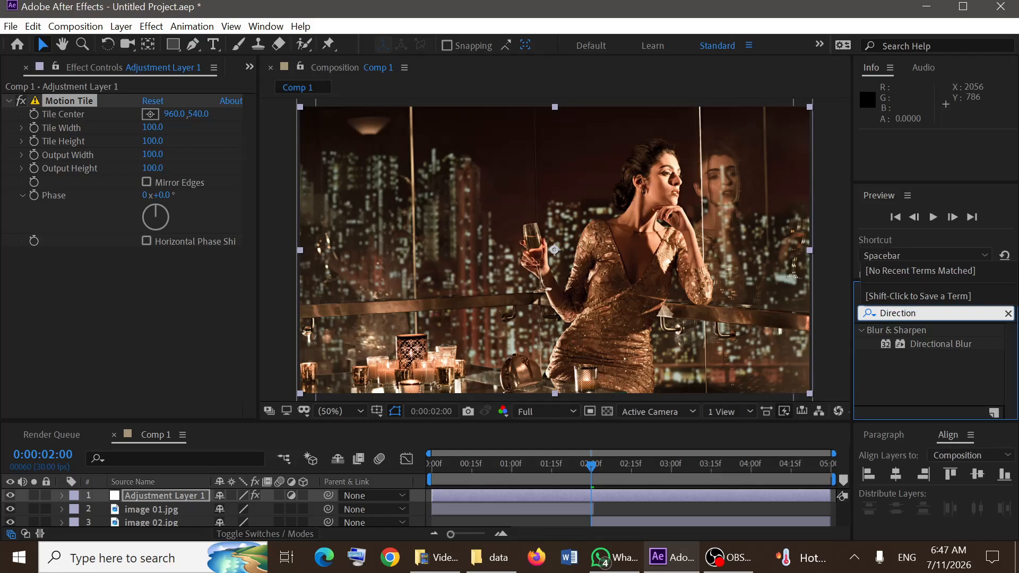
click(954, 346)
drag(948, 348, 159, 496)
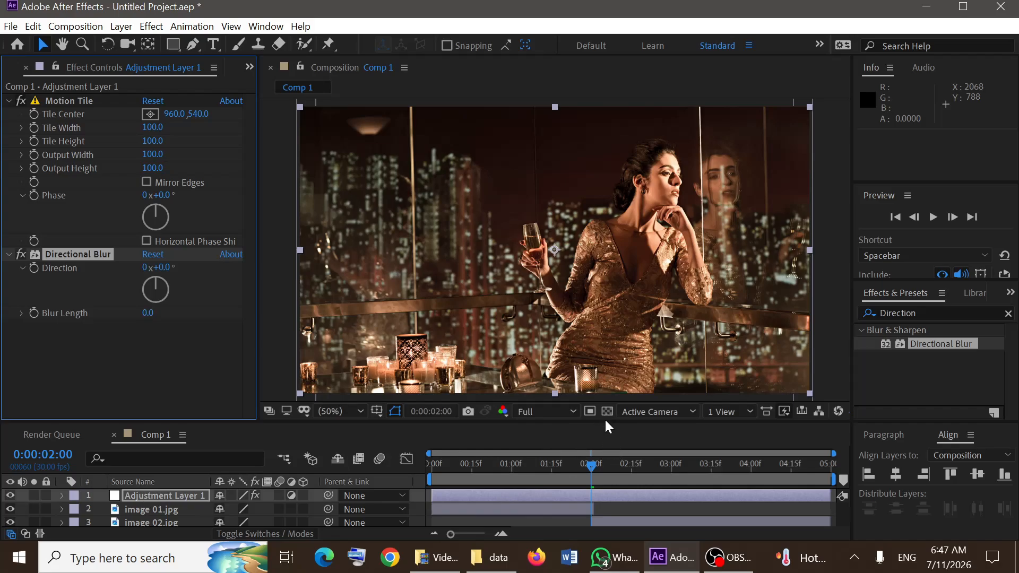
- Set starting keyframes for Motion Tile's Tile Center and Directional Blur's Blur Length at 0:00:01:20 and reveal them in the timeline
drag(606, 422, 609, 375)
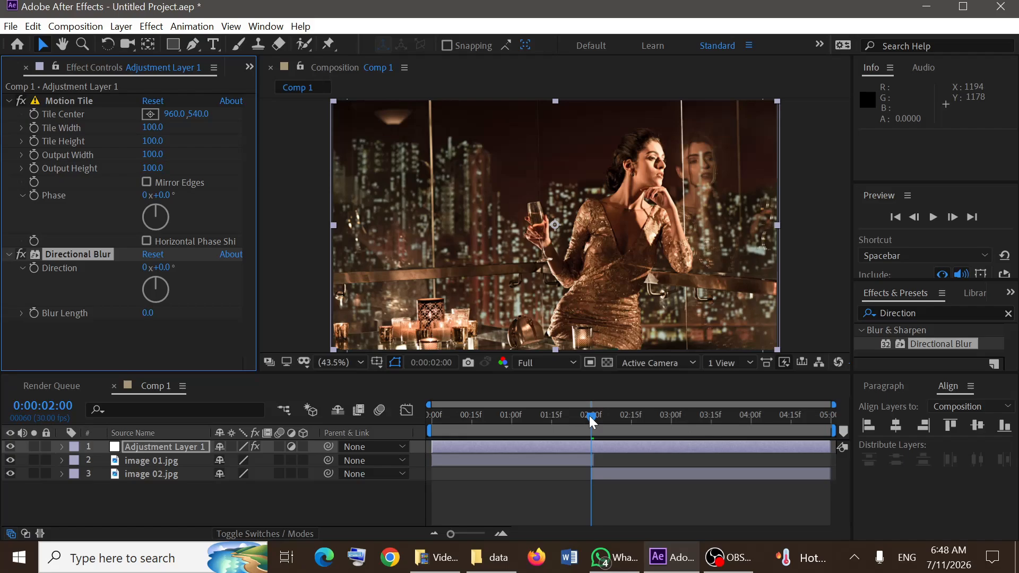
drag(589, 416, 566, 426)
click(499, 535)
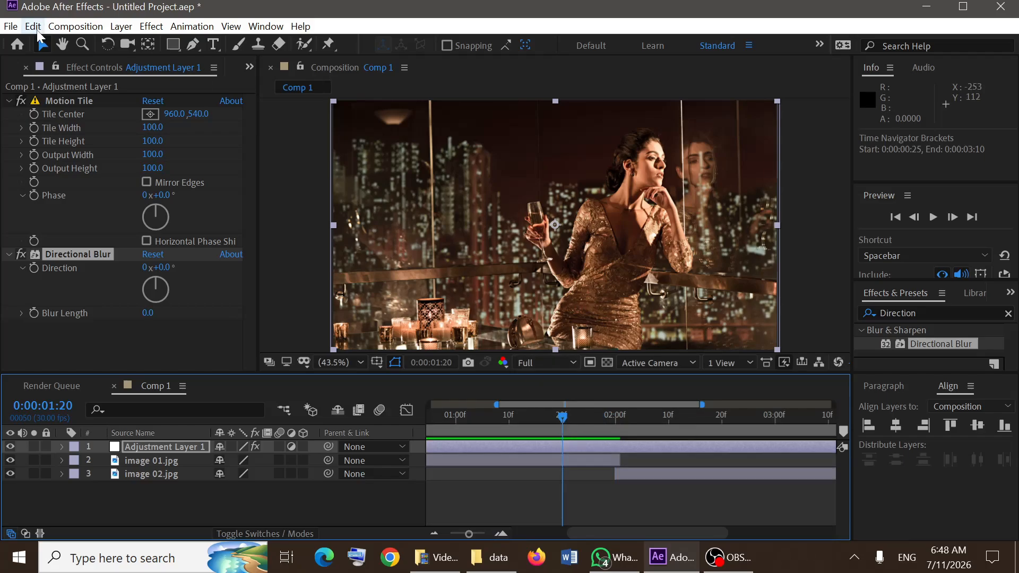
click(34, 114)
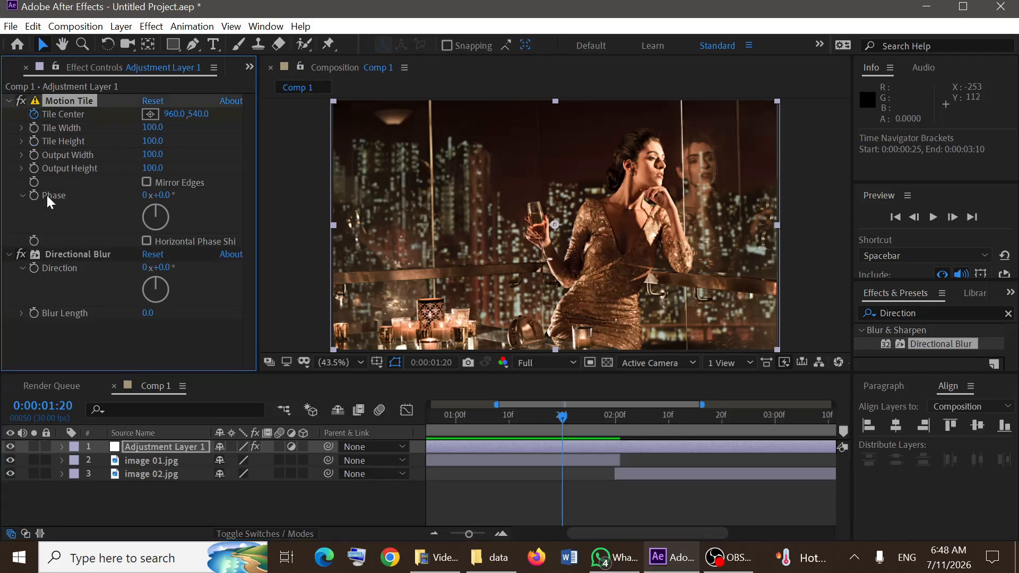
click(32, 314)
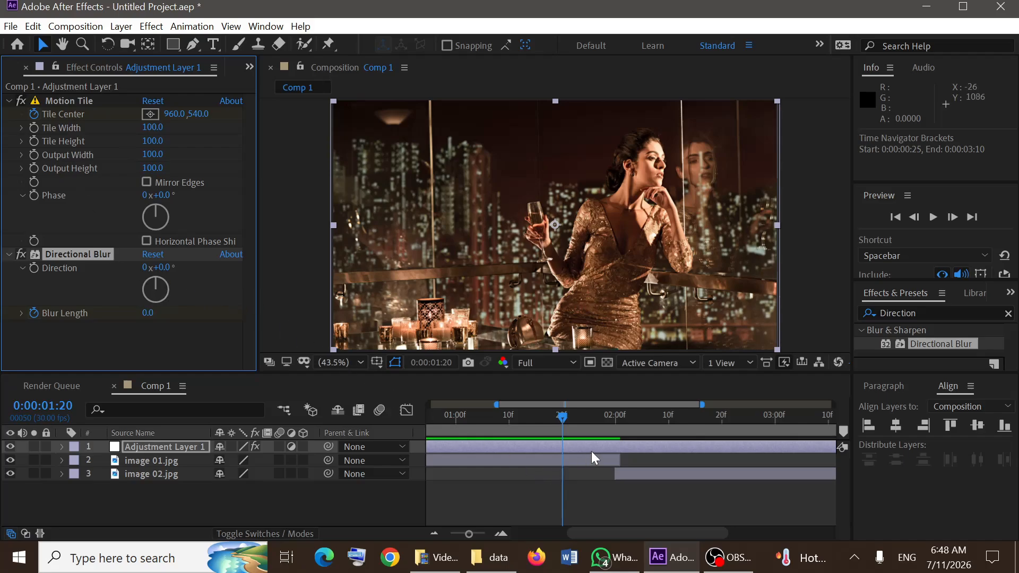
key(u)
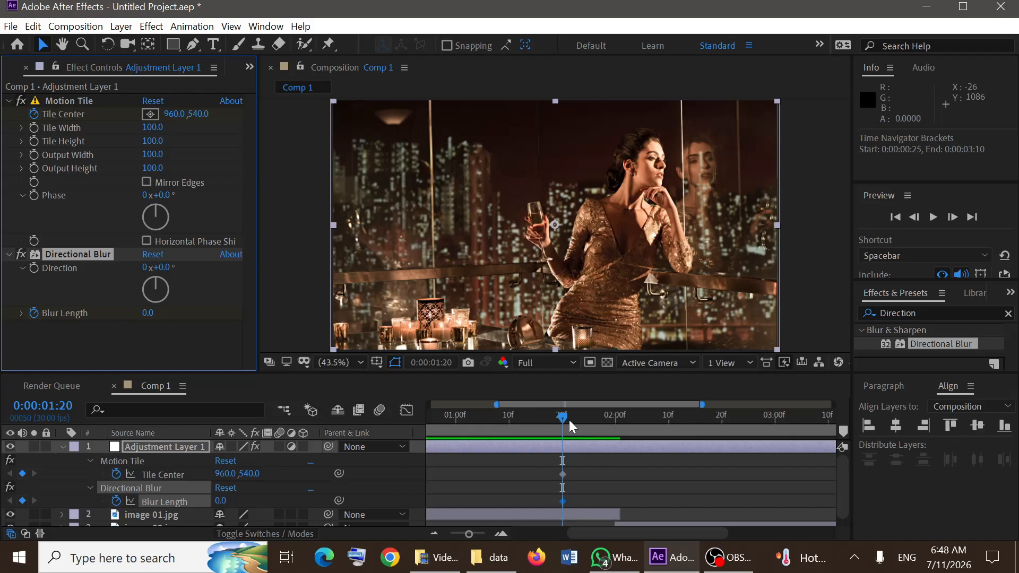
- Keyframe the Tile Center at 0:00:02:00, trying several horizontal shifts and setting its X value back to 960
drag(562, 419, 614, 415)
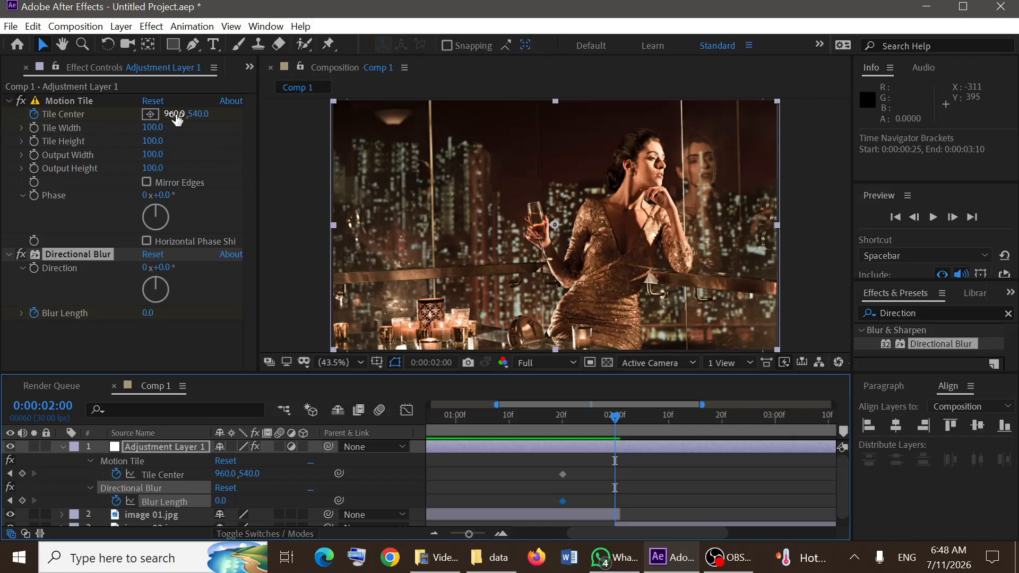
drag(175, 113, 444, 154)
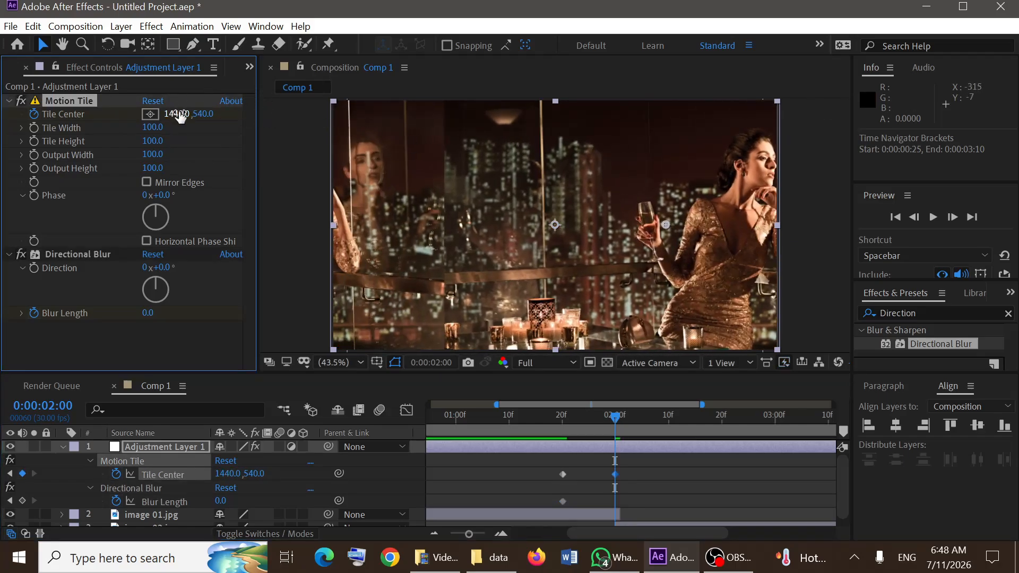
drag(175, 113, 605, 143)
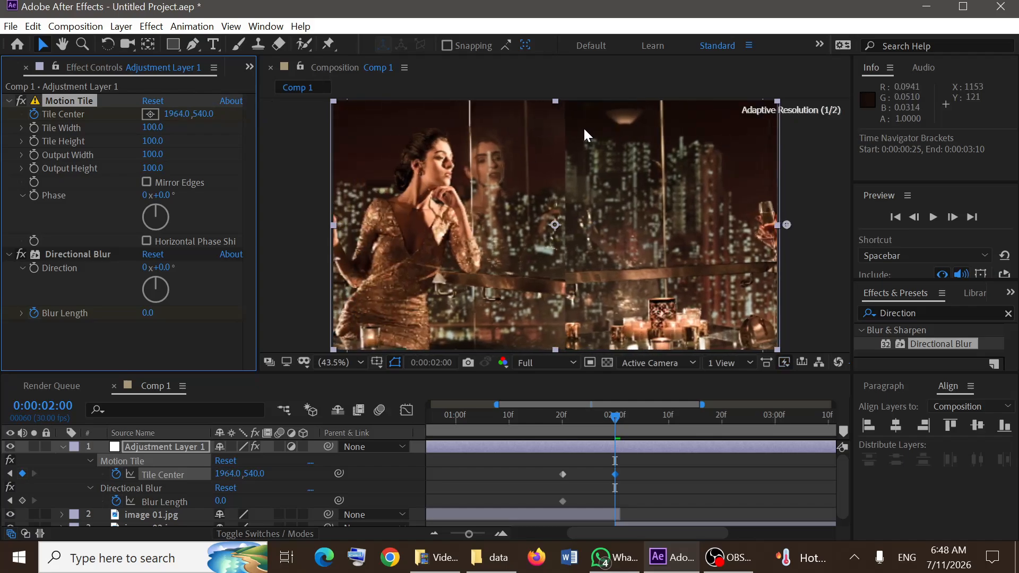
mouse_move(175, 112)
mouse_down()
mouse_move(309, 103)
mouse_move(171, 119)
mouse_up()
drag(72, 121, 9, 132)
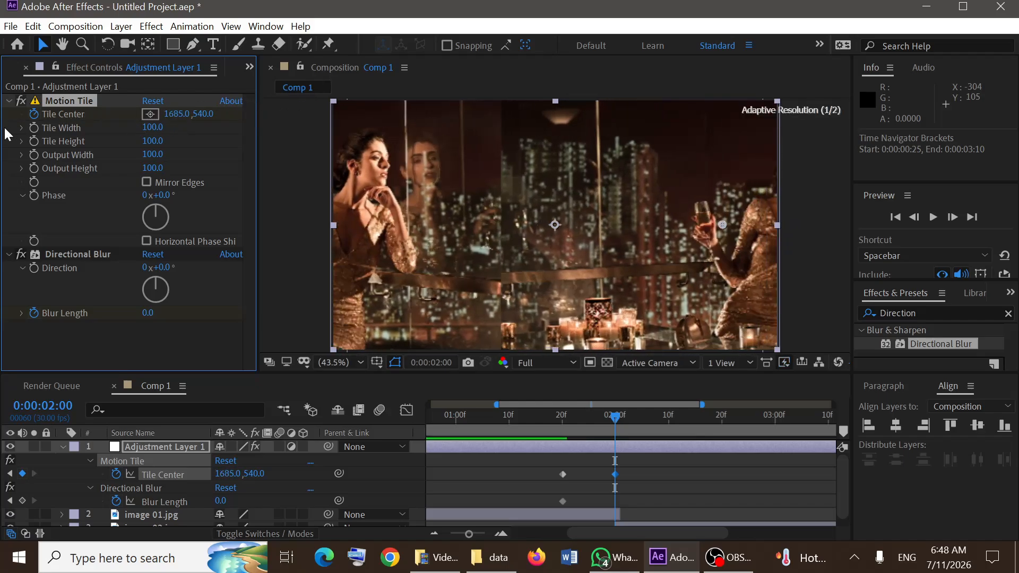
click(173, 113)
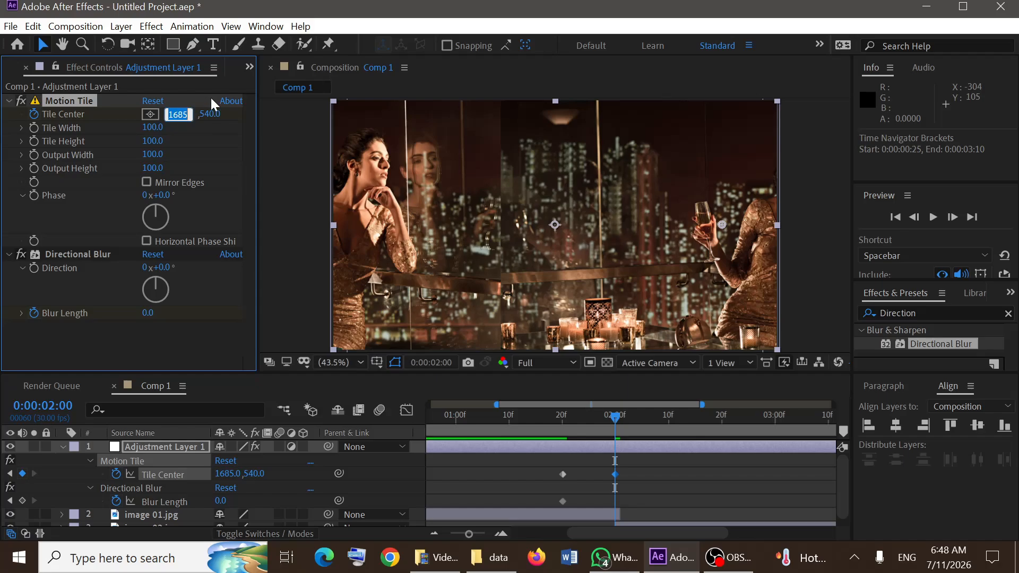
text(960)
key(Return)
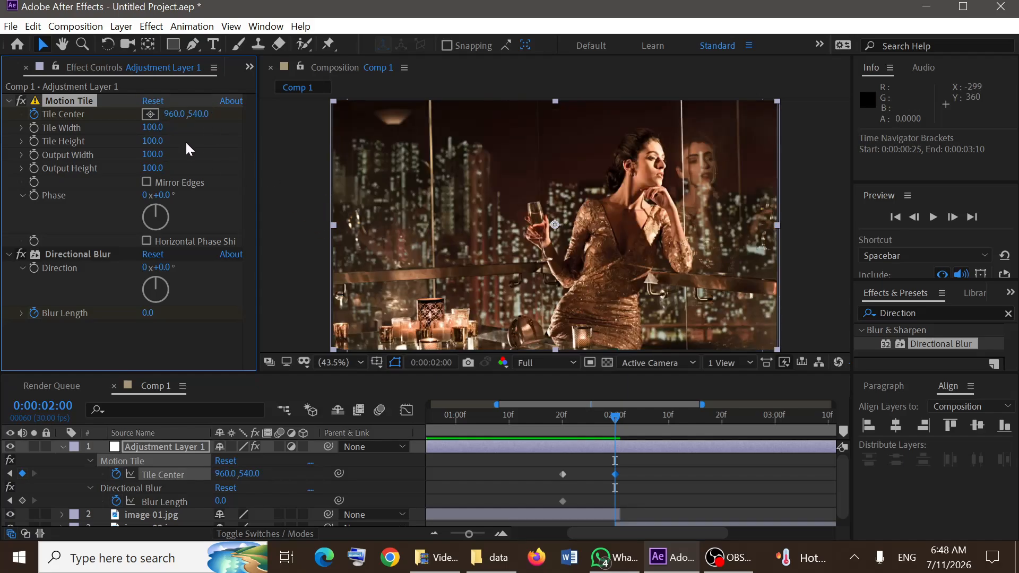
- Set the Motion Tile's Tile Center X to about 2822 at 0:00:02:00 and enable Mirror Edges
drag(173, 113, 345, 209)
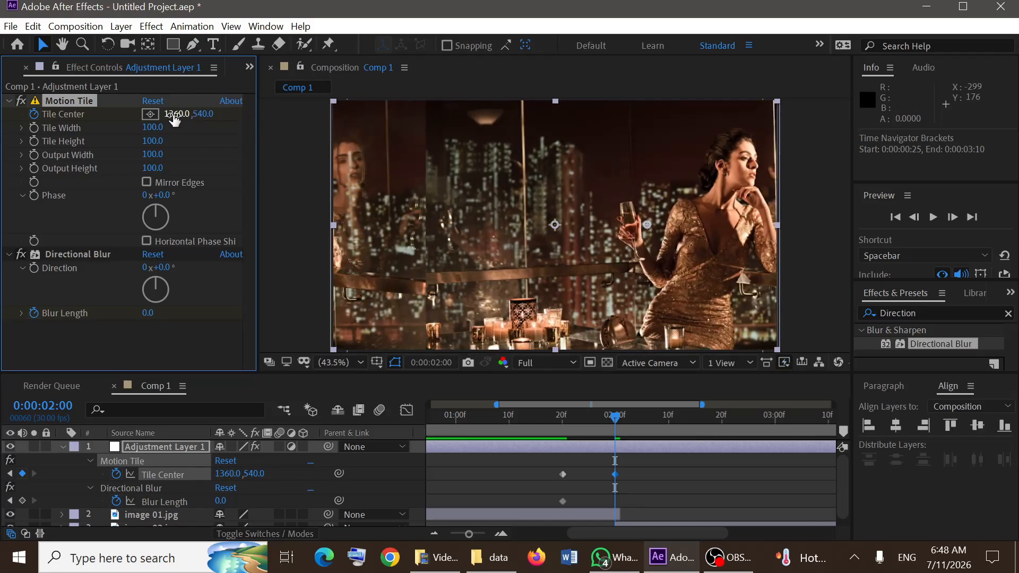
drag(174, 118, 328, 107)
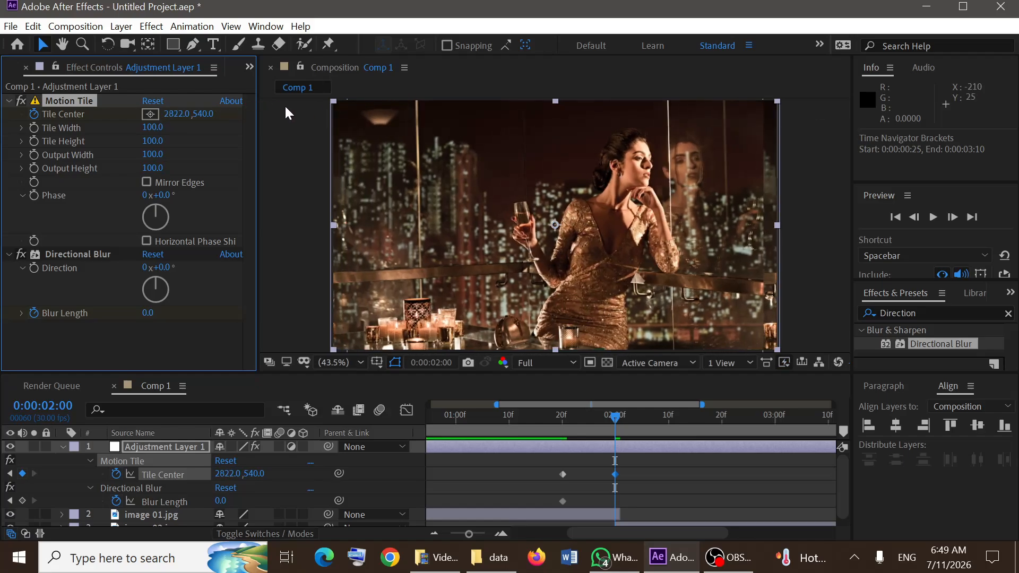
click(147, 183)
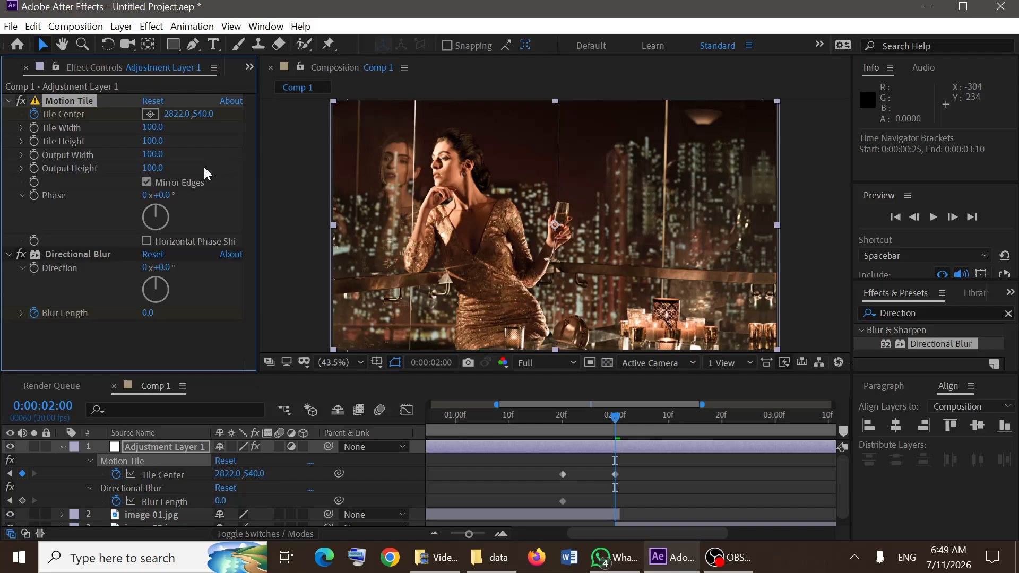
- Set the Directional Blur's Blur Length to 100 at 0:00:02:00 and its Direction to 90°
click(151, 314)
text(1)
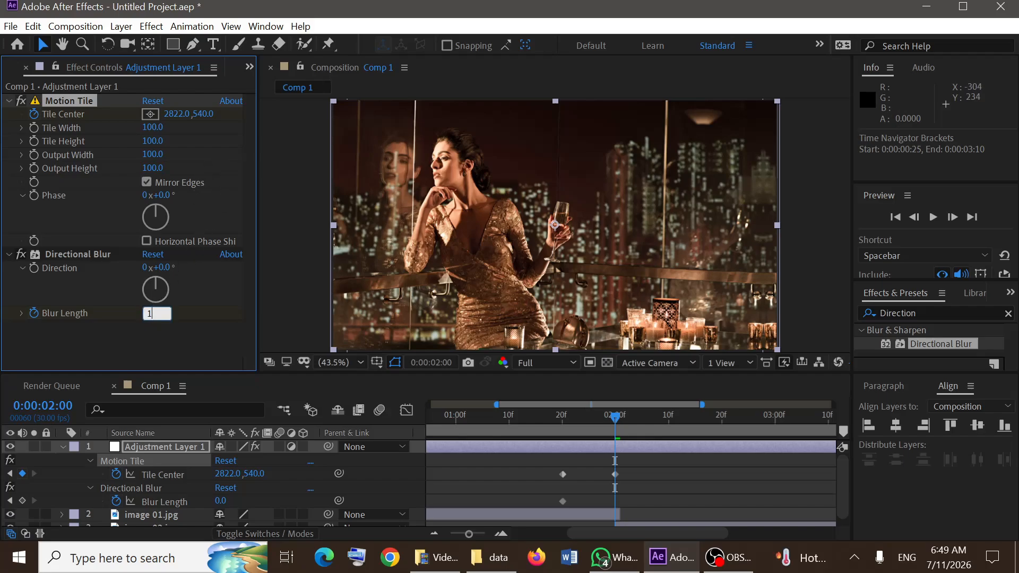
key(Return)
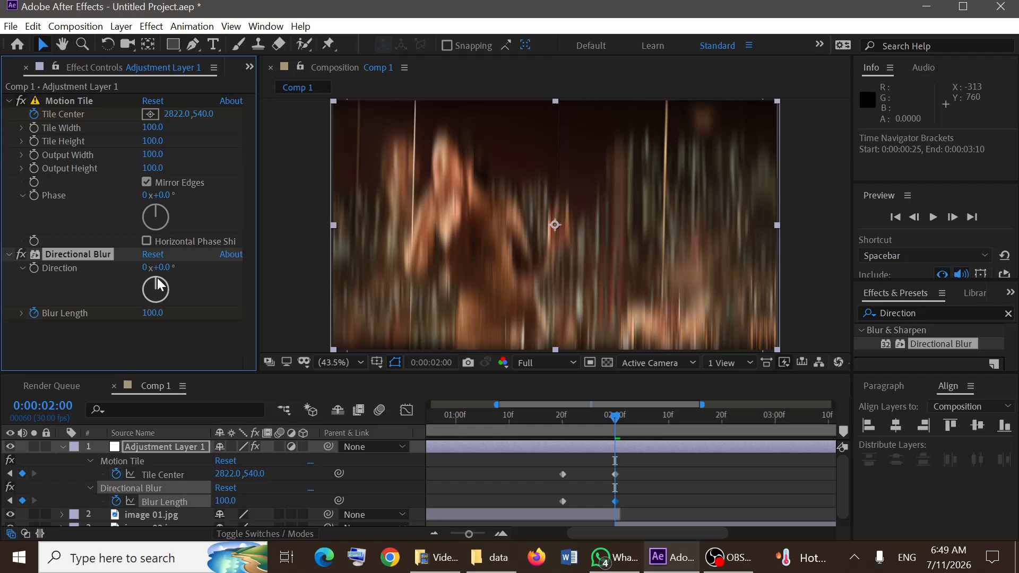
drag(157, 278, 179, 290)
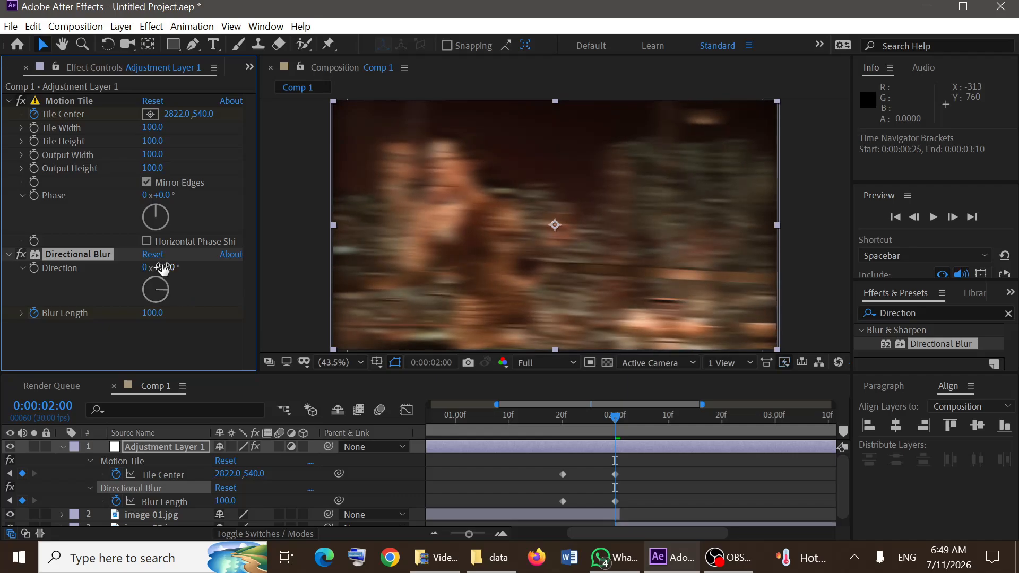
click(163, 268)
text(9)
- Add end keyframes at 0:00:02:10 with Tile Center X at about 4803 and Blur Length at 0
drag(616, 418, 669, 419)
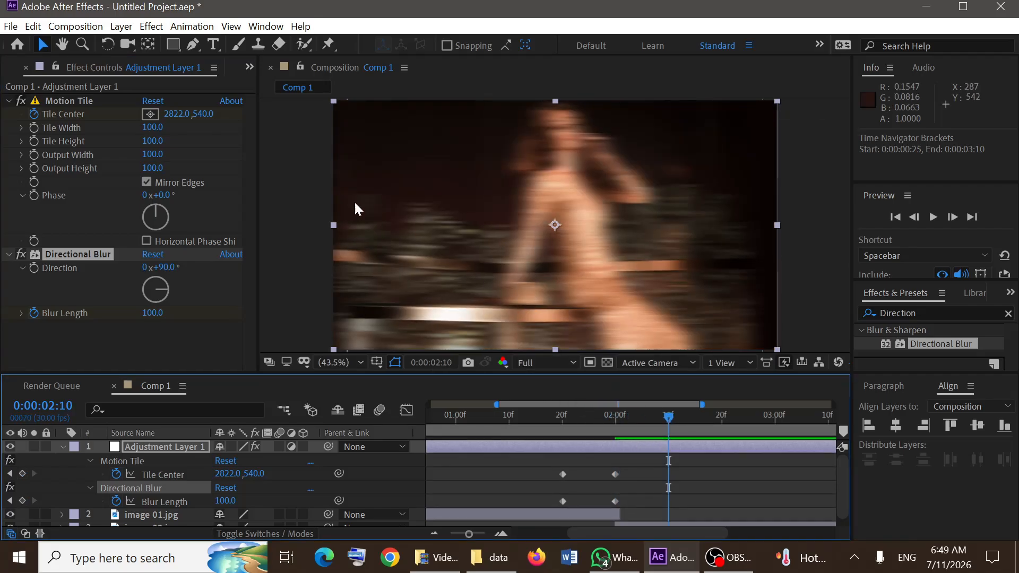
drag(176, 113, 280, 105)
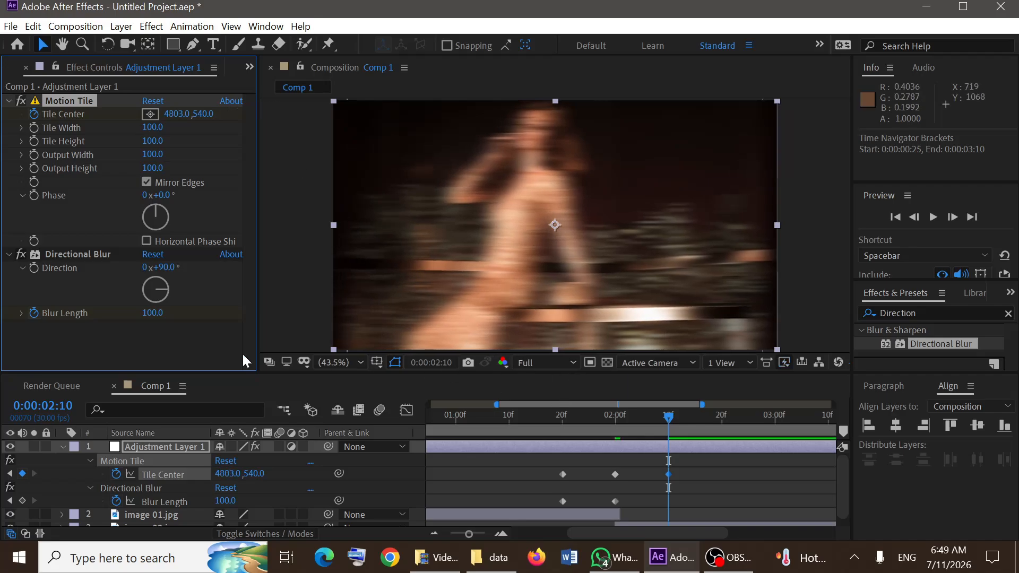
click(154, 316)
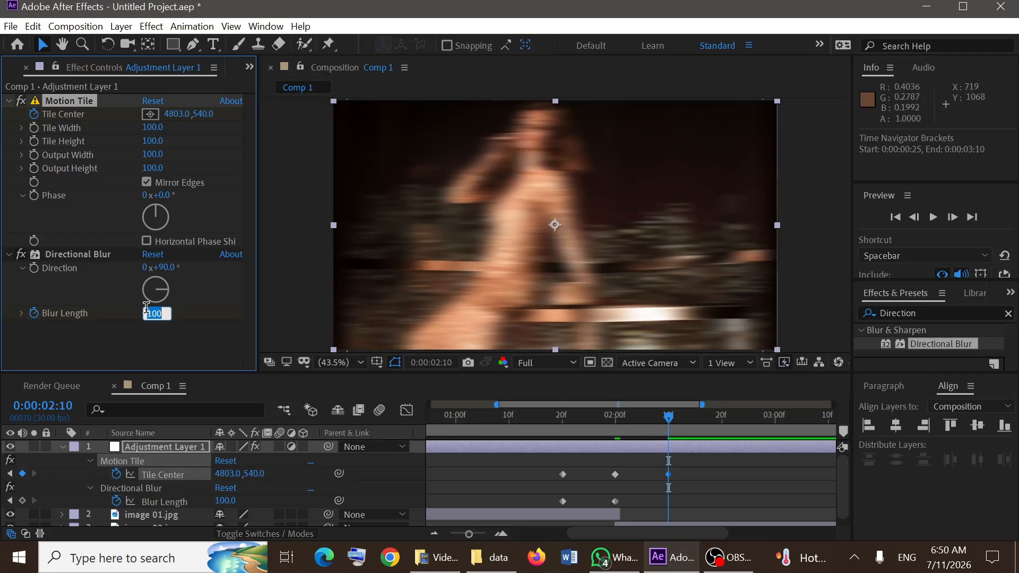
text(0)
key(Return)
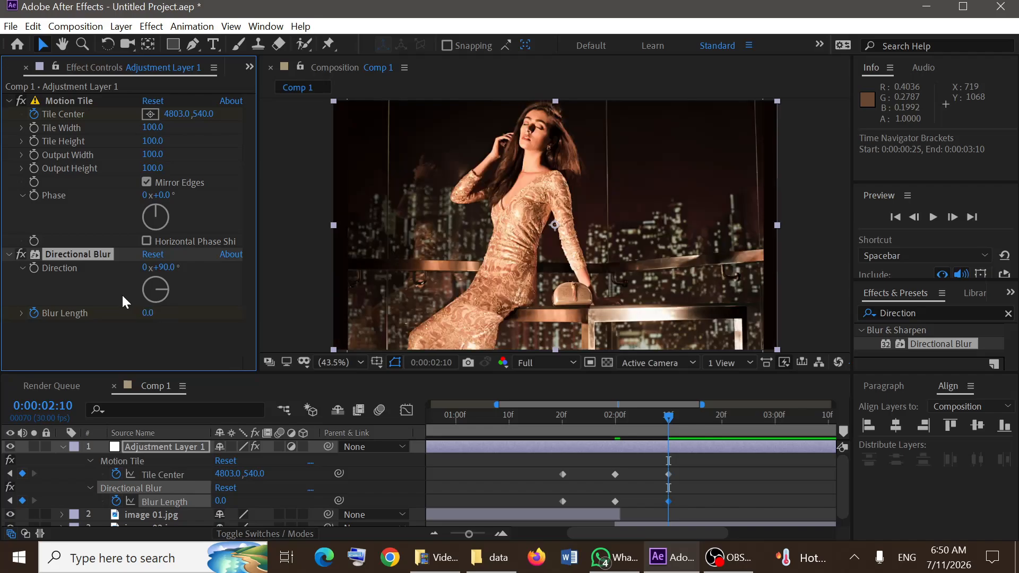
- Preview the transition between the two images from about 0:00:01:03, then stop playback
drag(670, 417, 472, 444)
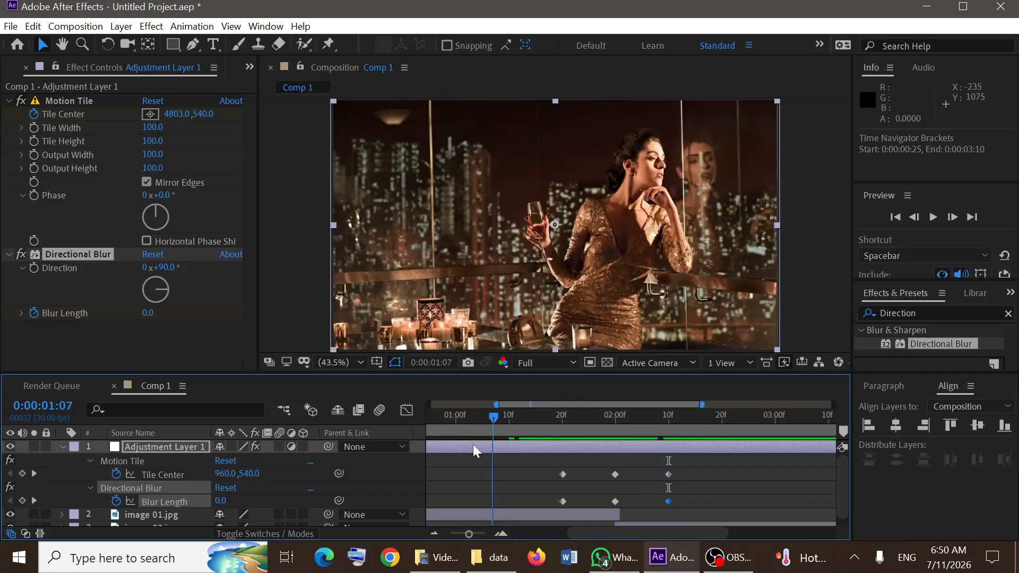
click(933, 218)
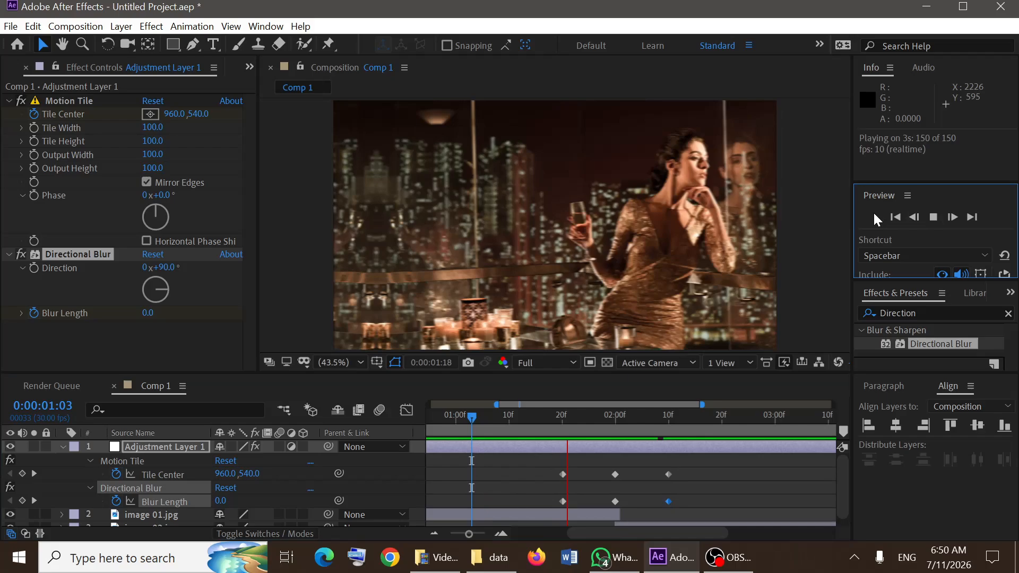
click(934, 218)
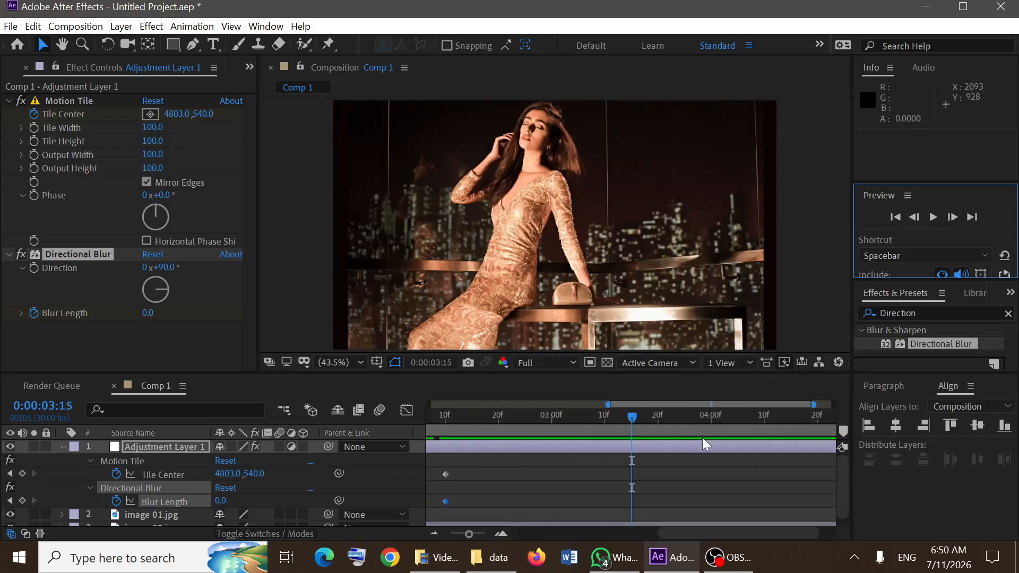
- Apply Easy Ease to all Tile Center and Blur Length keyframes on the adjustment layer
click(896, 217)
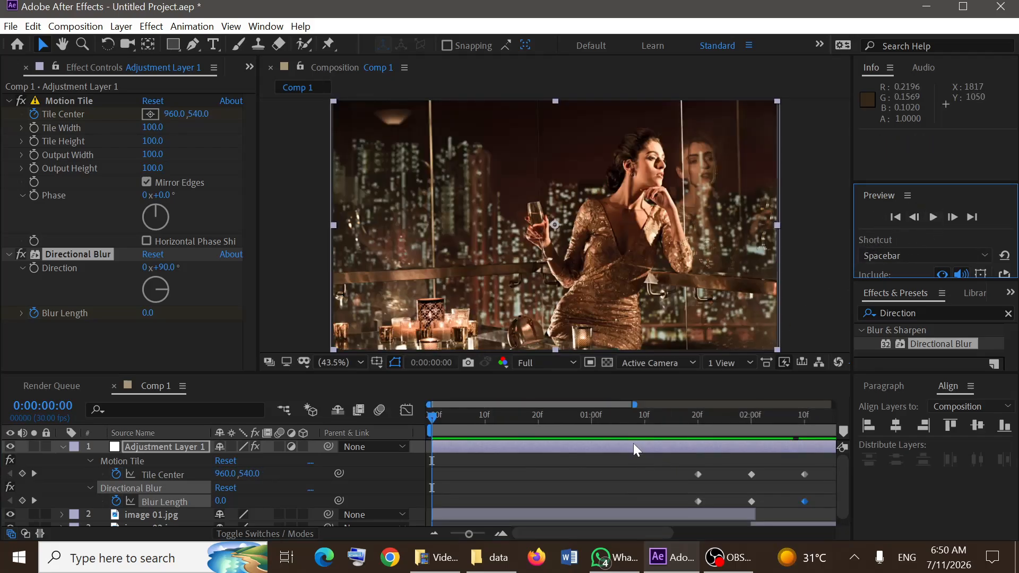
click(435, 533)
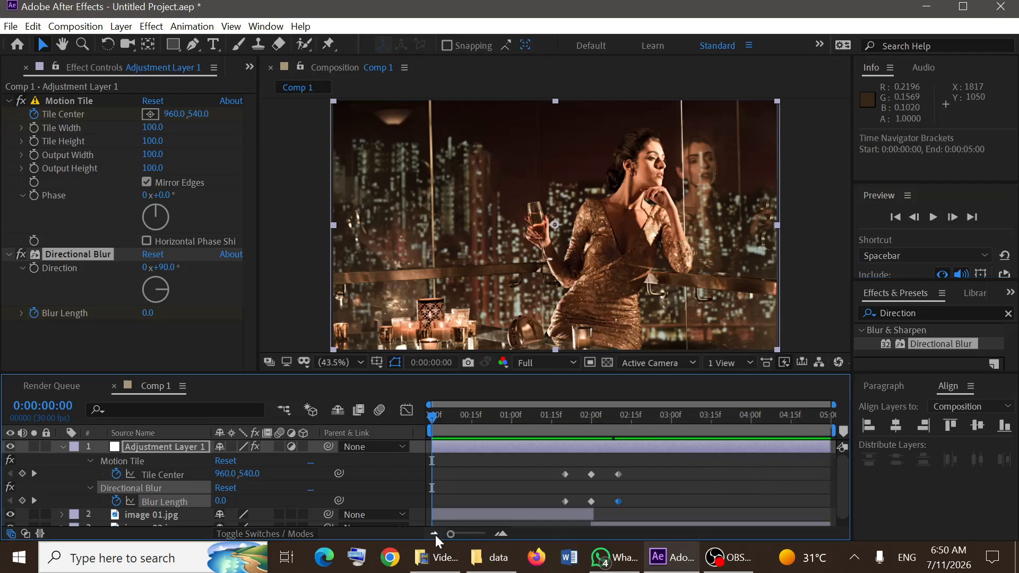
drag(648, 462, 548, 508)
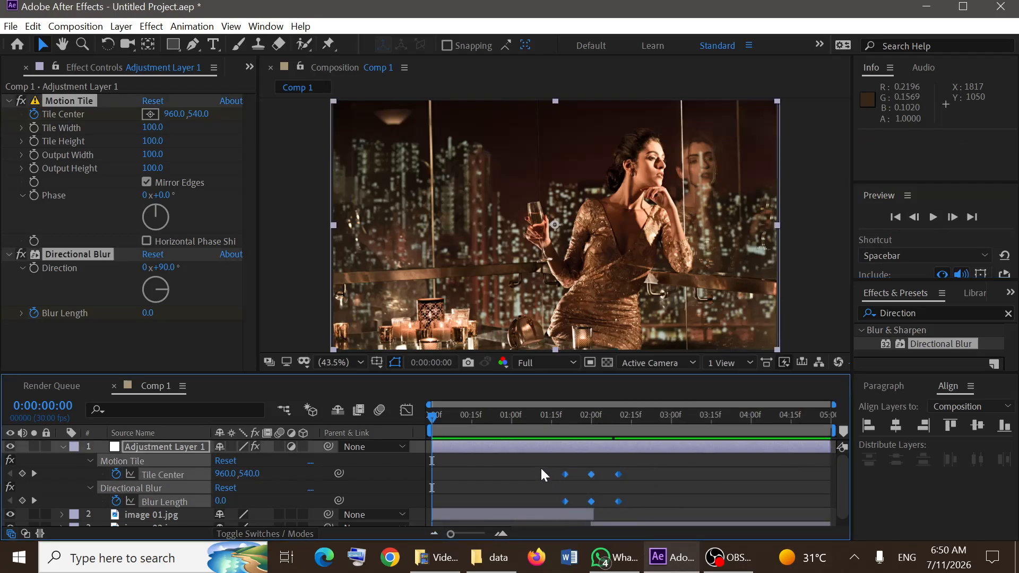
right_click(569, 474)
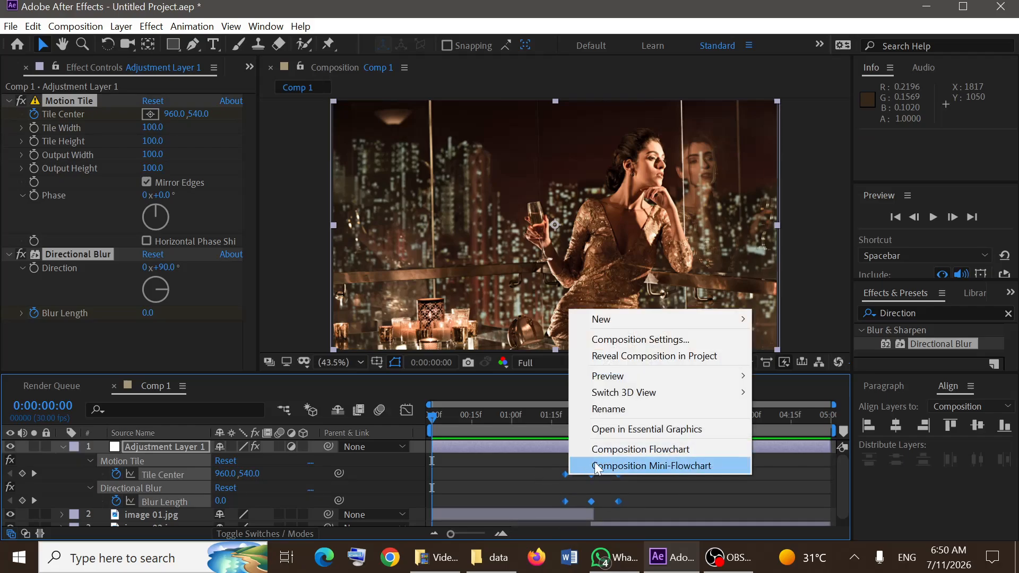
click(567, 477)
right_click(566, 476)
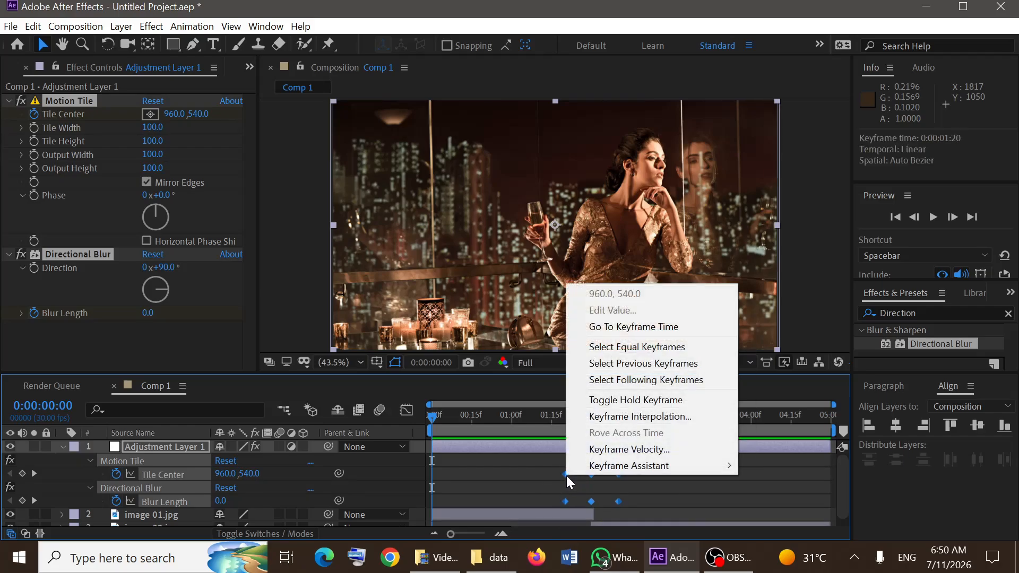
mouse_move(601, 467)
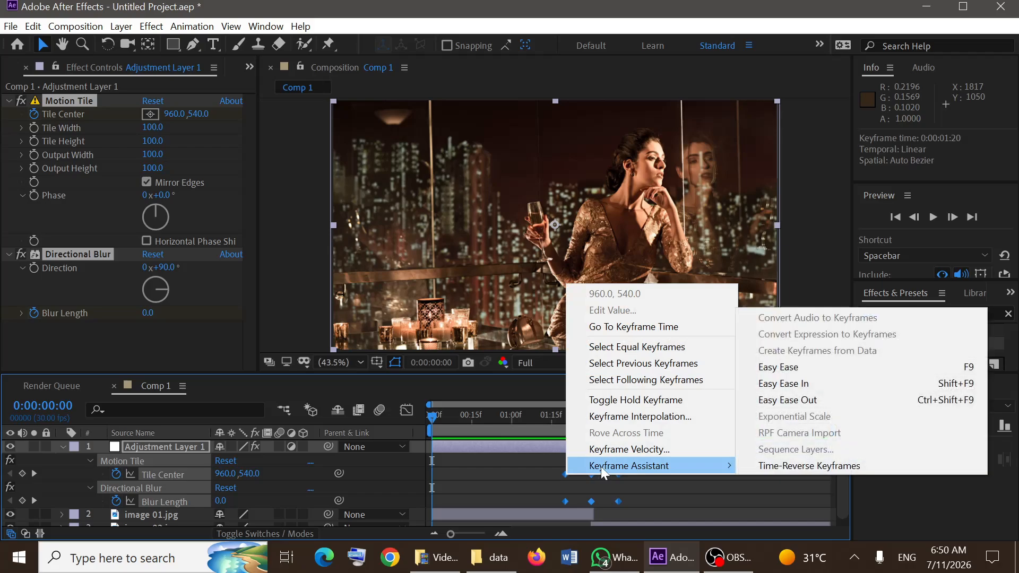
click(791, 368)
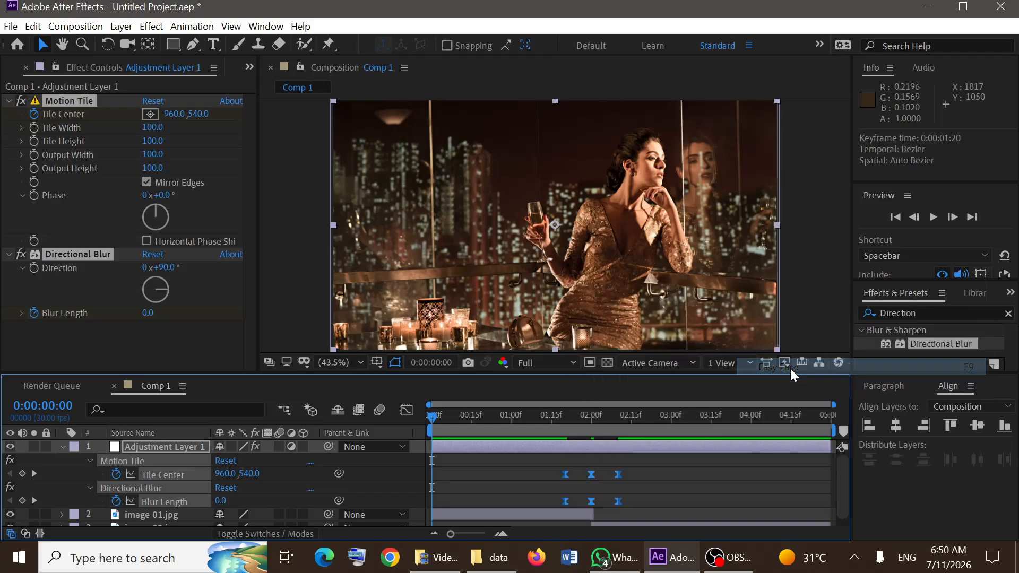
- In the Graph Editor, shorten the ease handles of the middle keyframes at 0:00:02:00 until they sit close to the keyframes
click(407, 411)
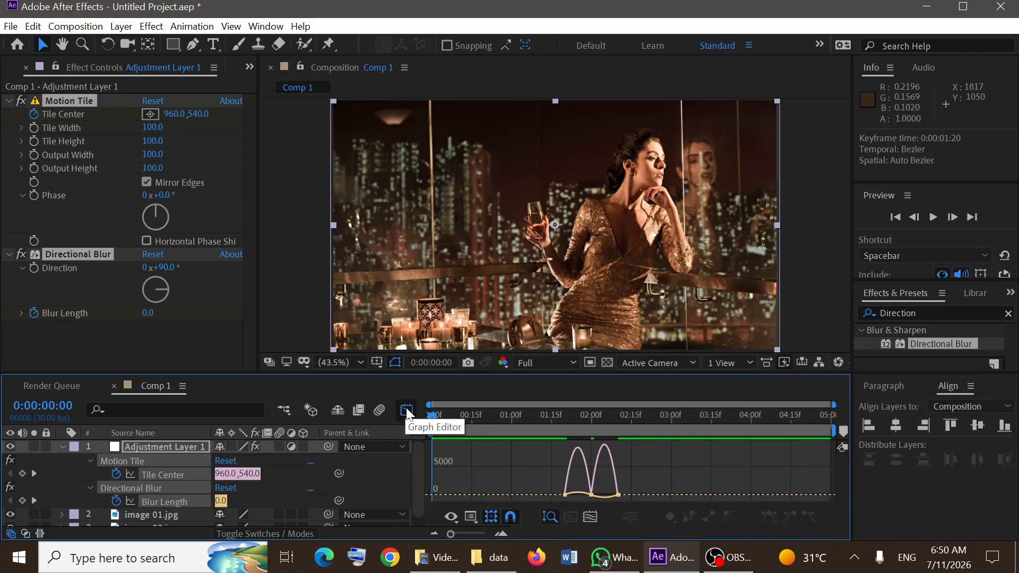
click(500, 532)
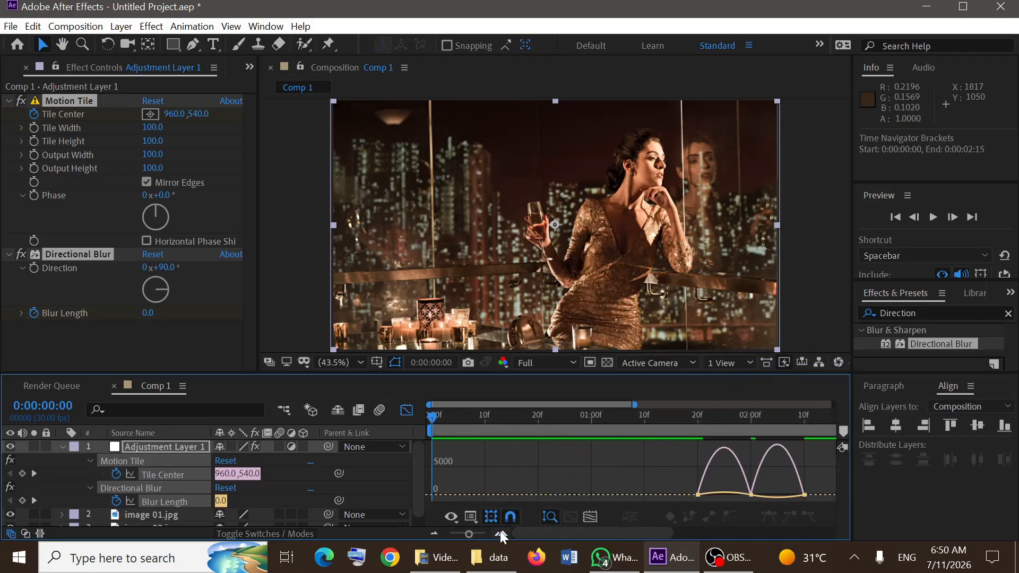
drag(591, 535, 638, 534)
drag(665, 483, 619, 508)
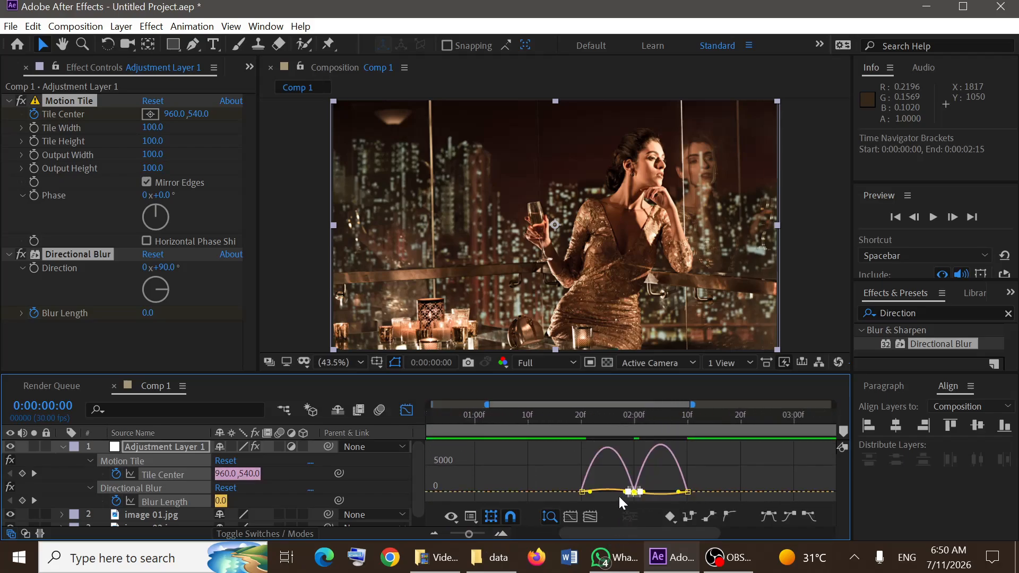
click(500, 533)
click(500, 534)
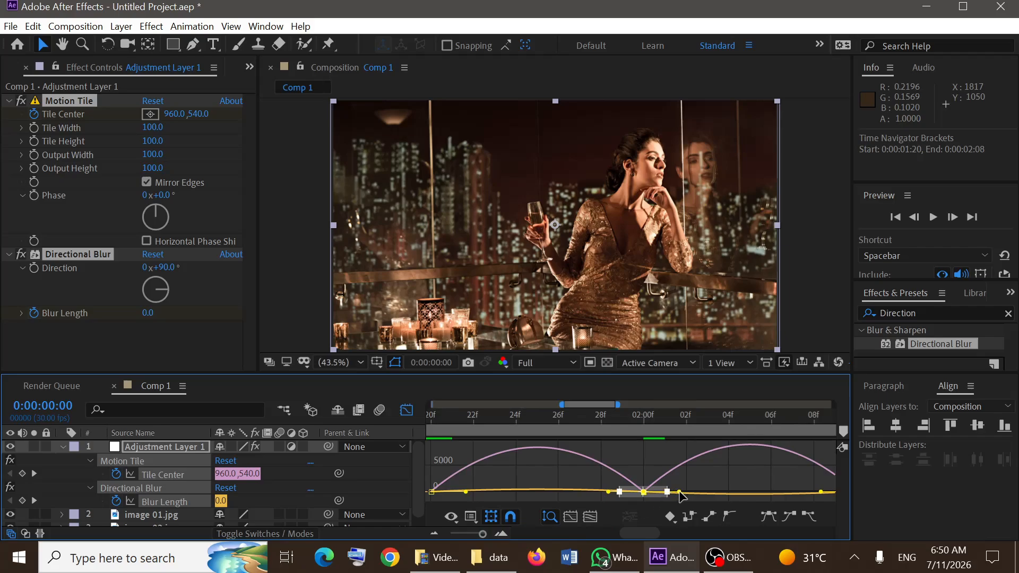
drag(680, 493, 646, 492)
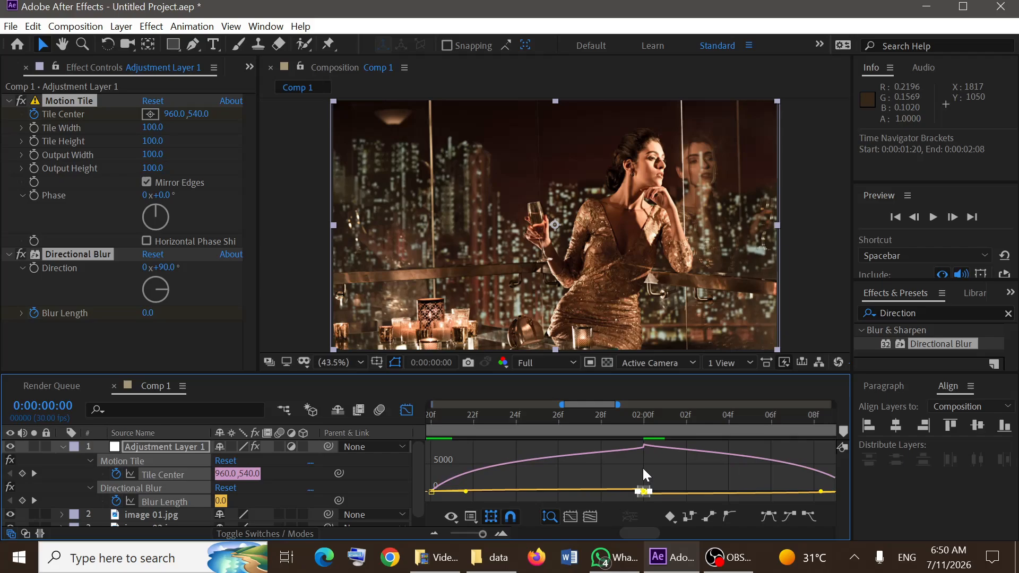
- Stretch the ease handles of the last and first keyframes towards 0:00:02:00 for a sharp central speed peak, and close the Graph Editor
click(435, 533)
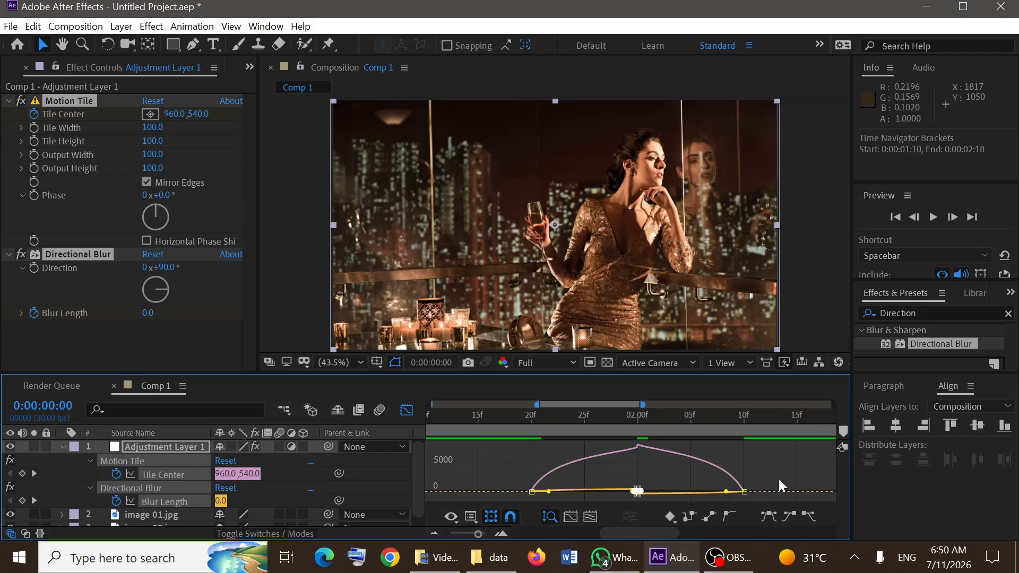
drag(778, 476, 638, 494)
drag(506, 457, 619, 487)
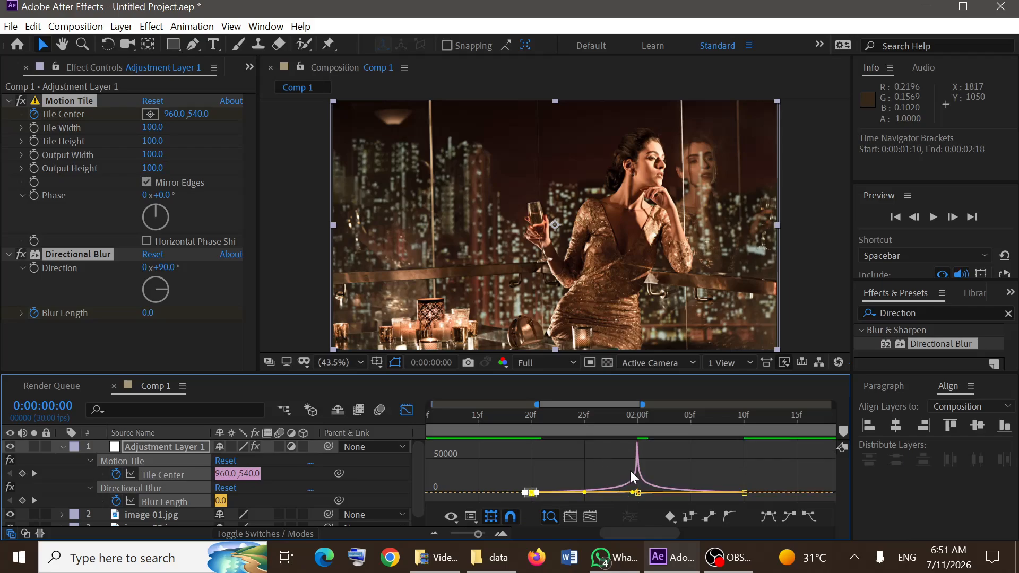
click(404, 410)
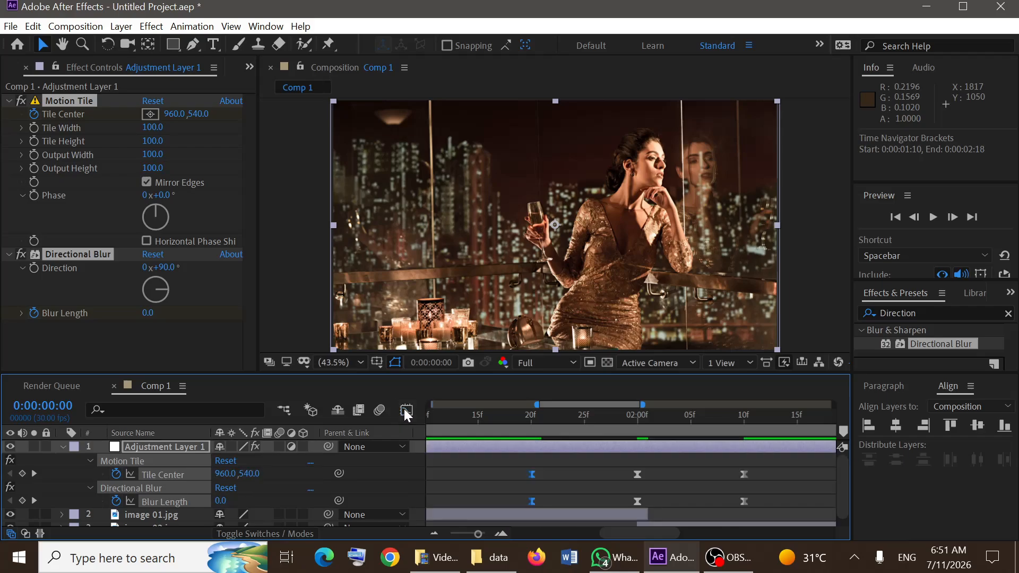
- Play the whole composition from the first frame to check the eased transition, then stop playback
click(897, 217)
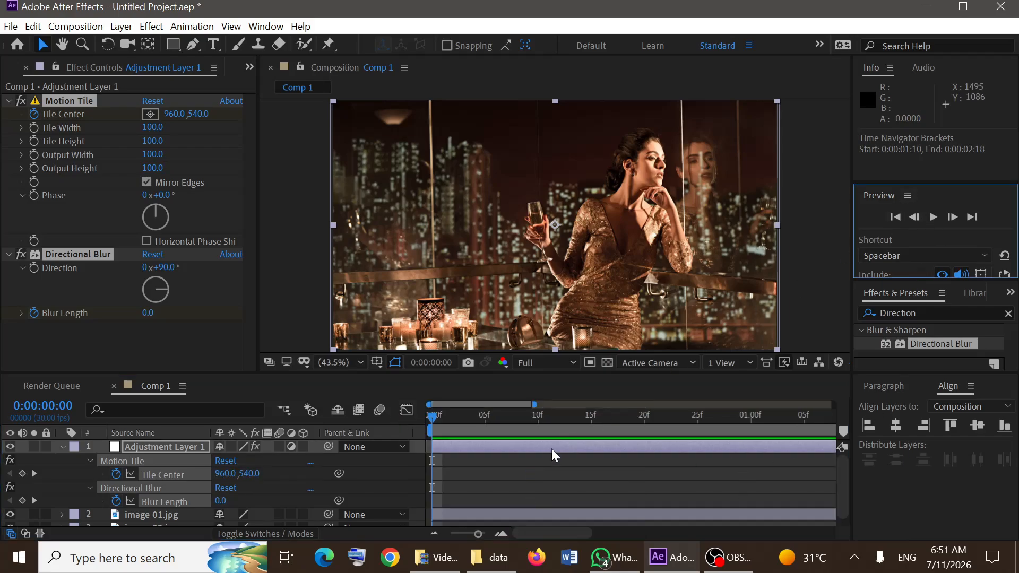
click(434, 533)
click(434, 532)
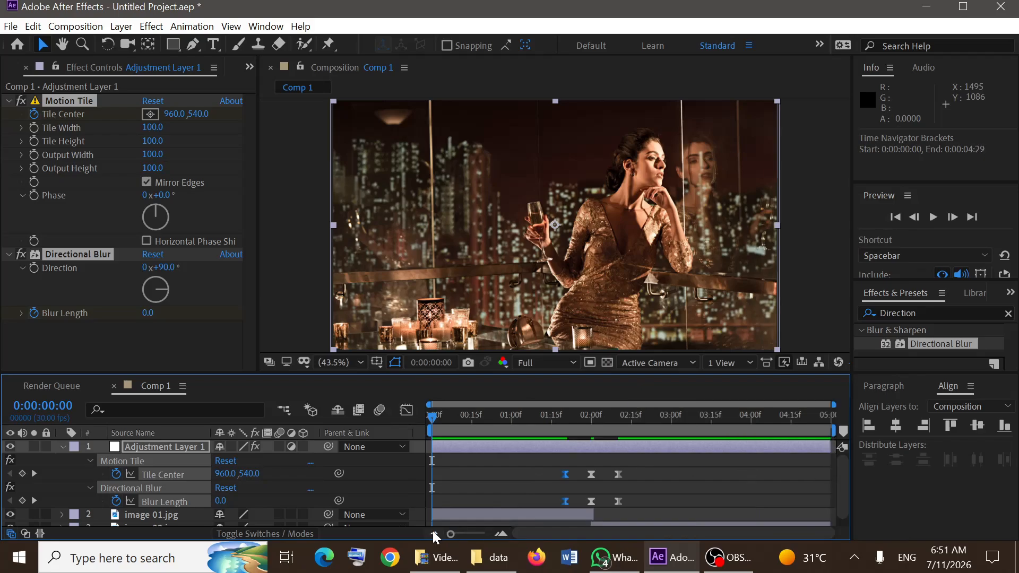
click(932, 217)
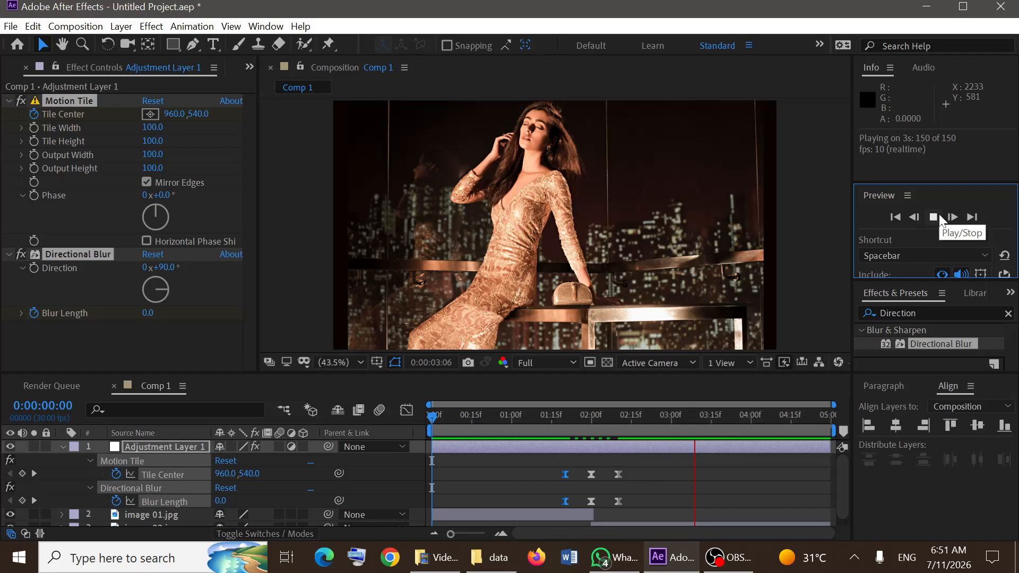
click(935, 217)
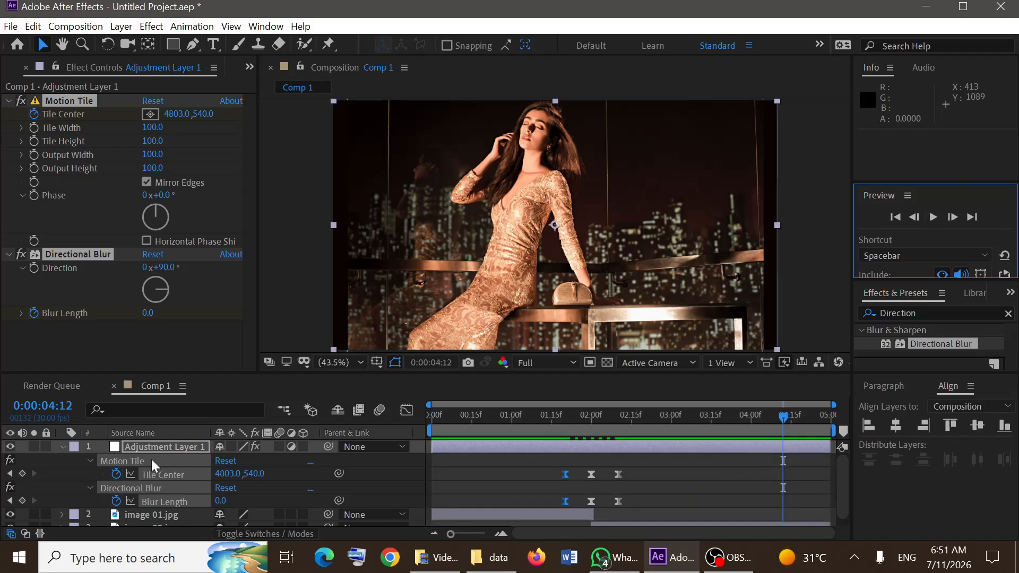
- Collapse the adjustment layer and set the scale of the image 02.jpg layer to 108%
click(63, 446)
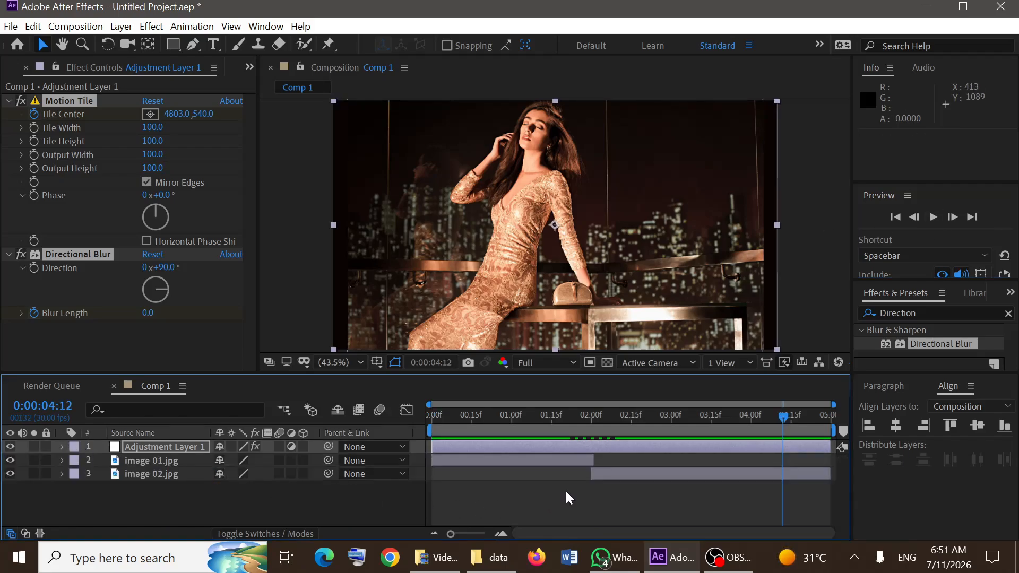
click(707, 474)
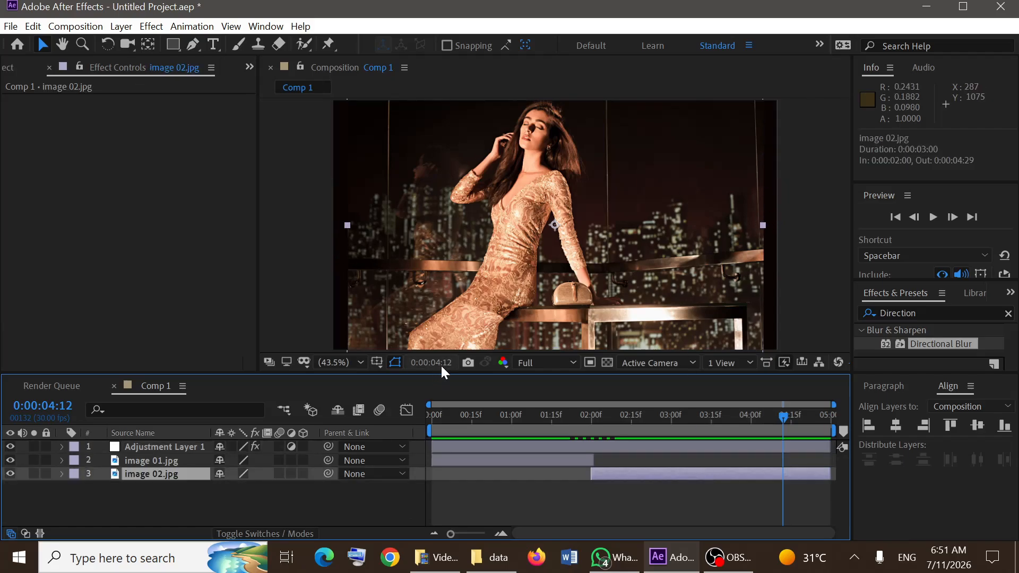
key(s)
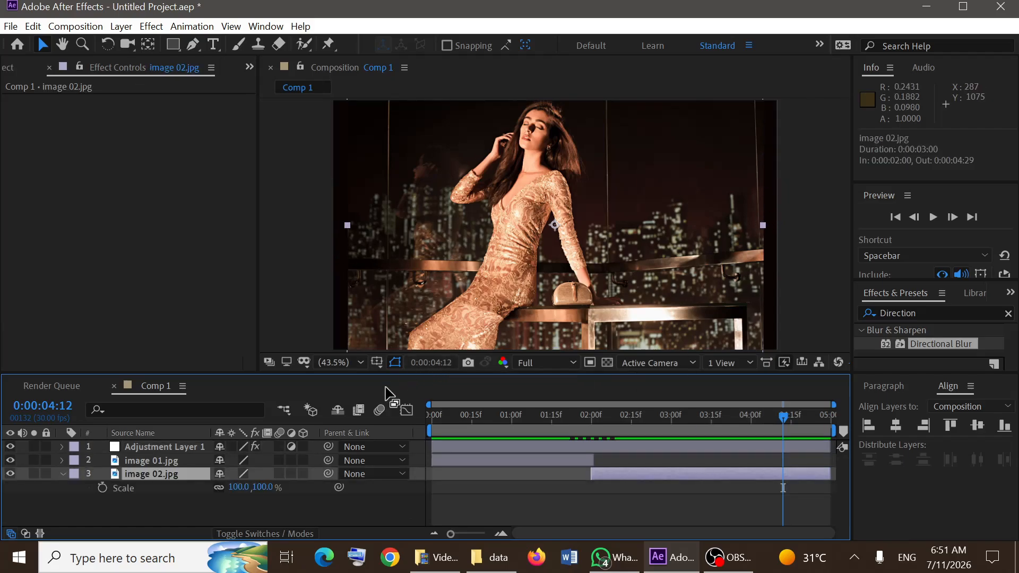
drag(237, 487, 252, 487)
scroll(472, 215, down, 2)
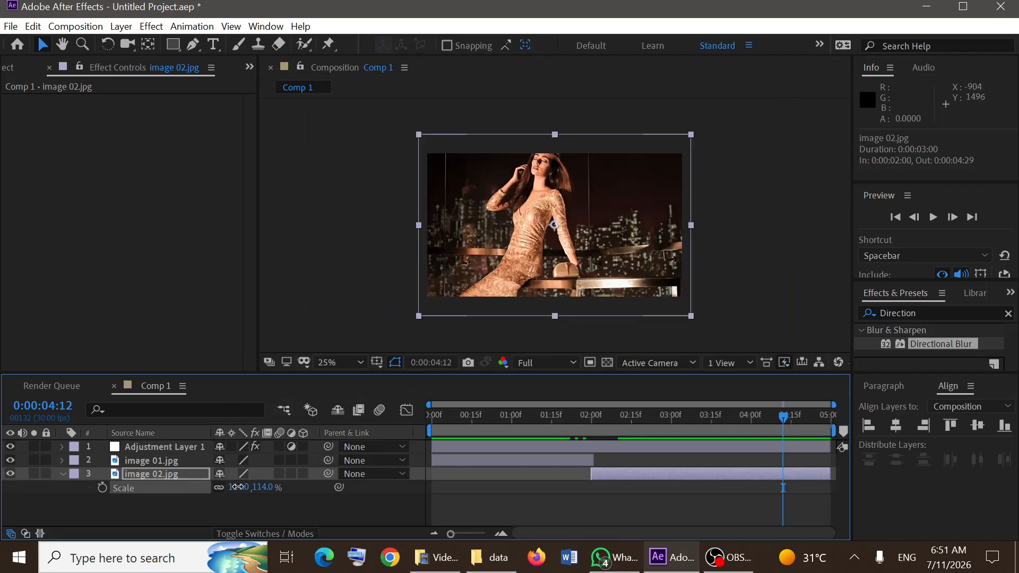
drag(230, 487, 235, 489)
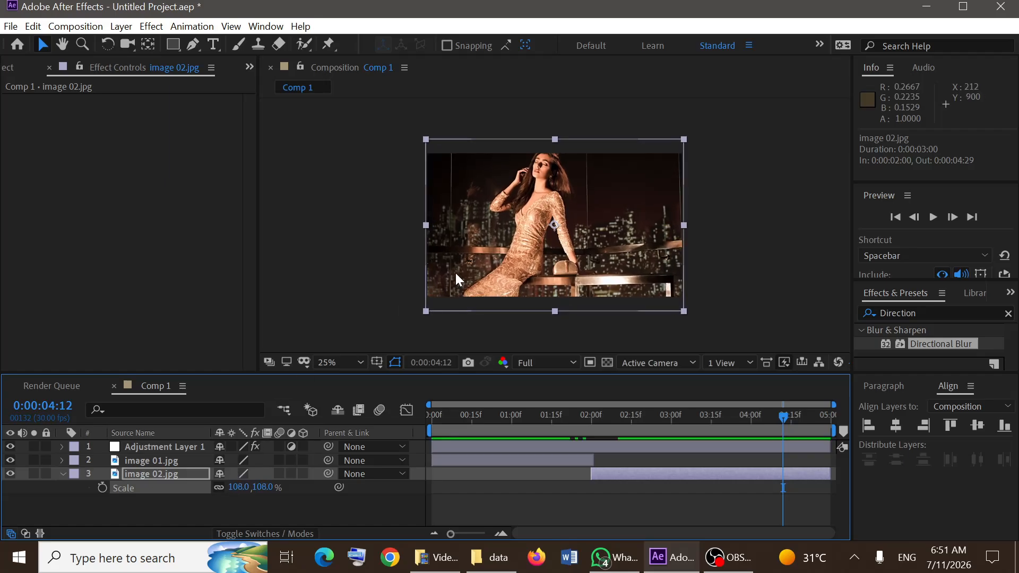
- Fit the composition view and play the transition from the first frame, then stop playback and deselect the layer
click(896, 217)
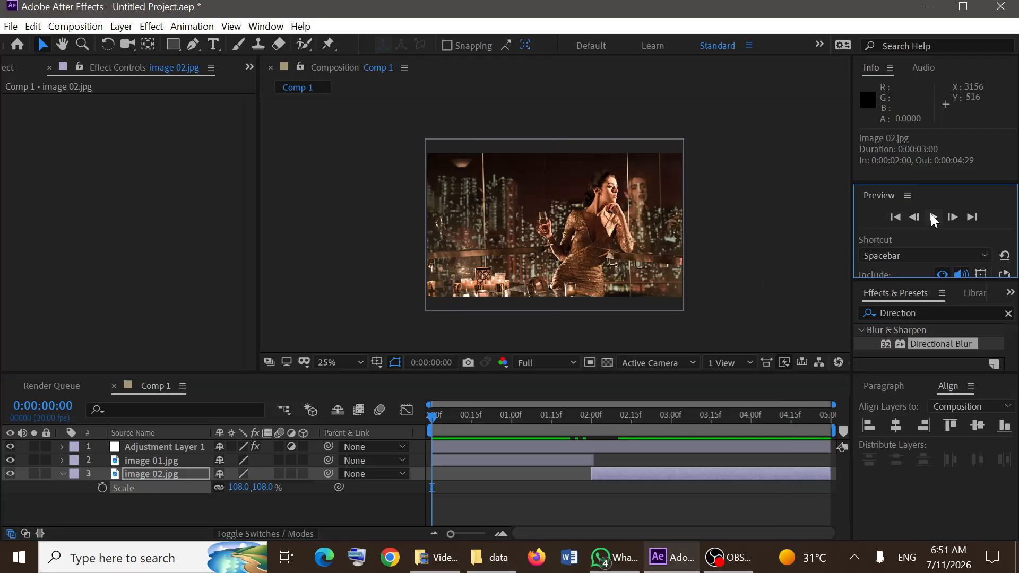
click(326, 363)
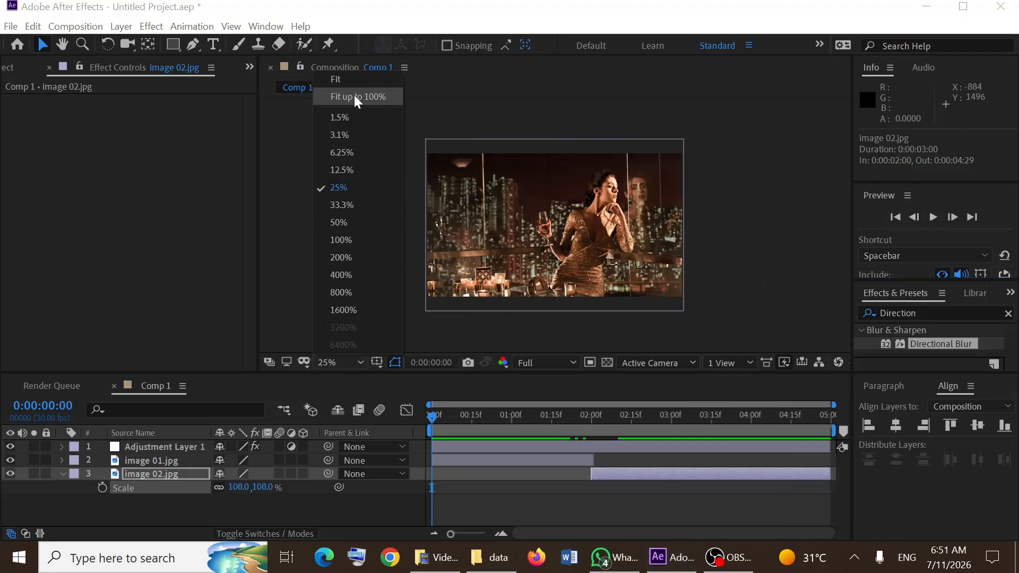
click(351, 78)
click(932, 217)
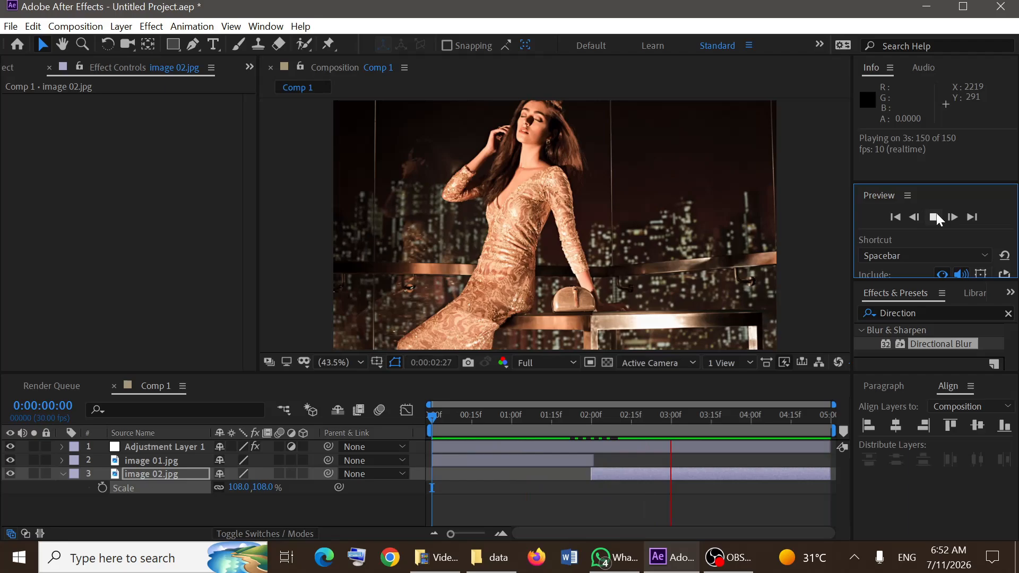
click(935, 216)
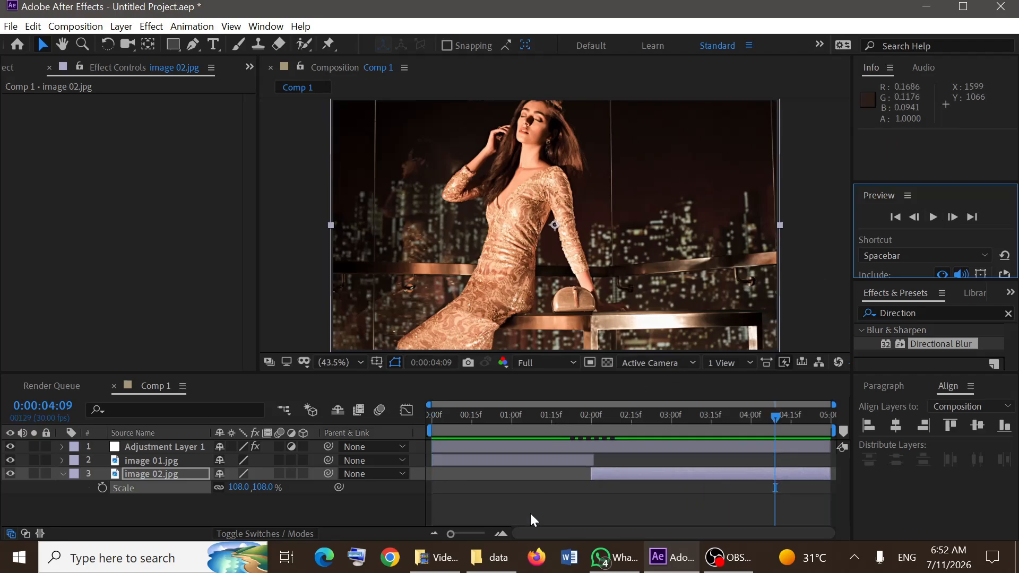
click(540, 498)
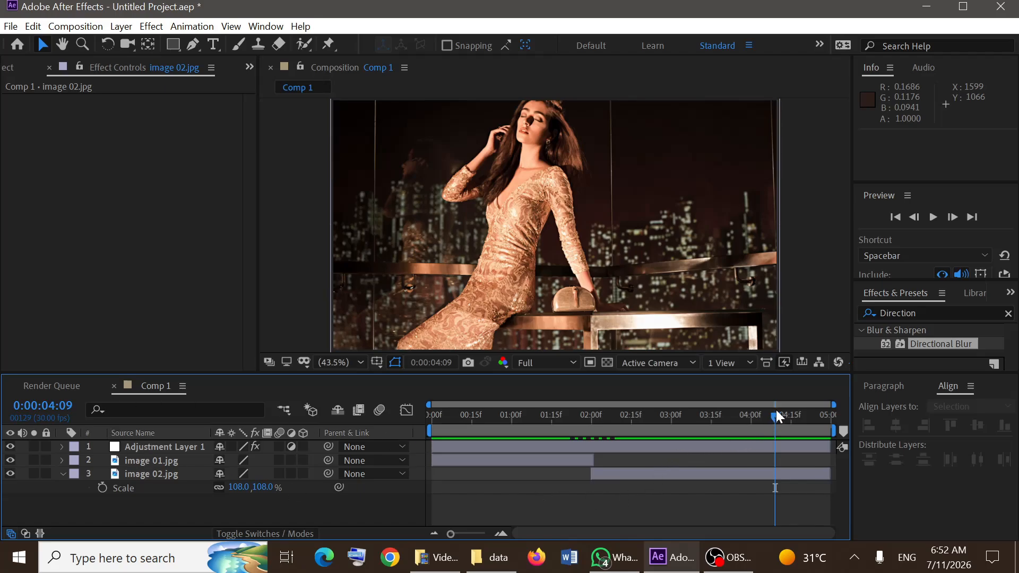
- Move the playhead to the composition's last frame at 0:00:04:29 and collapse the image 02.jpg layer's properties
drag(775, 414, 827, 410)
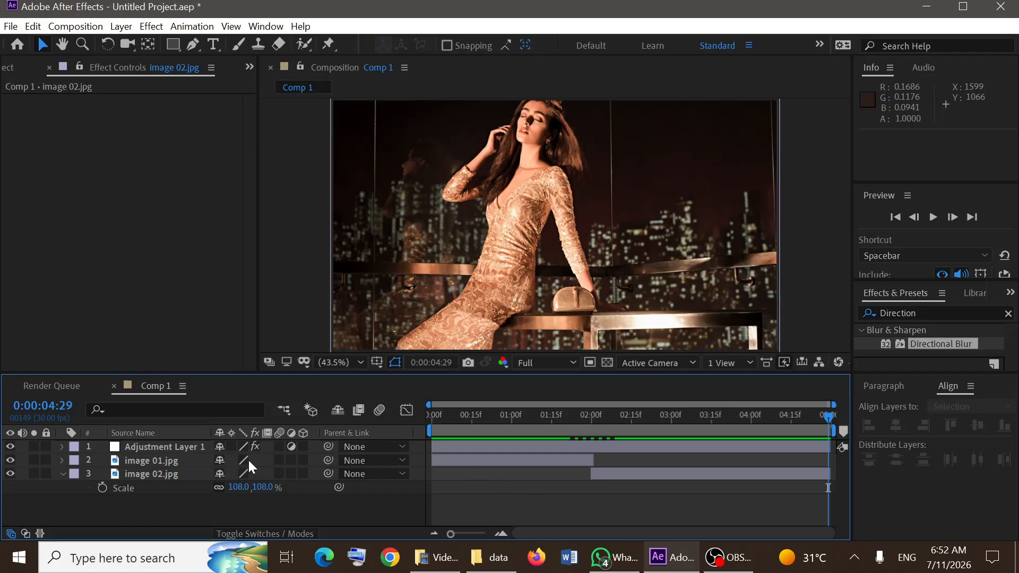
click(532, 448)
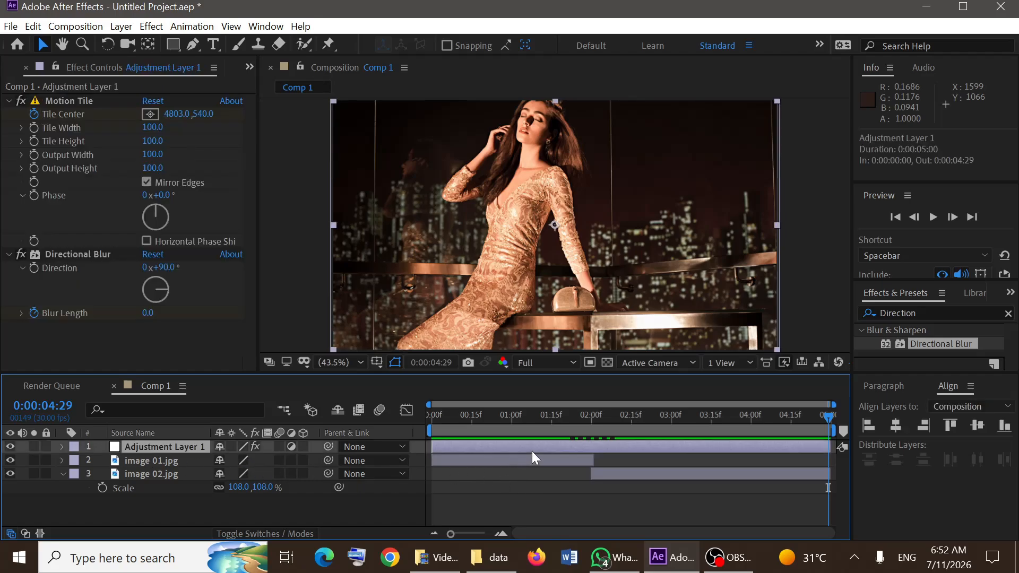
click(61, 473)
click(126, 508)
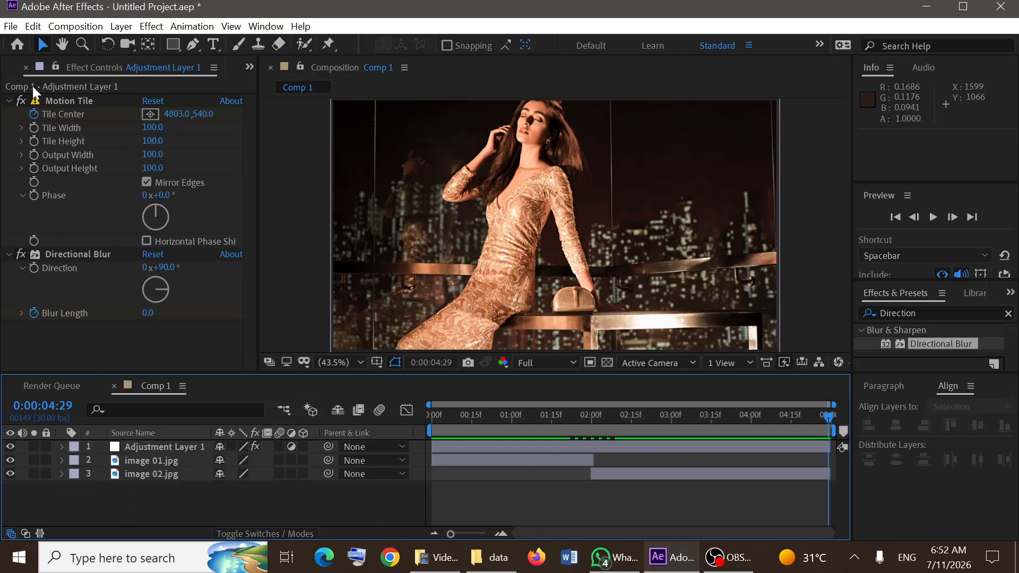
- Start importing a file into the project and go up to the assets folder
click(249, 67)
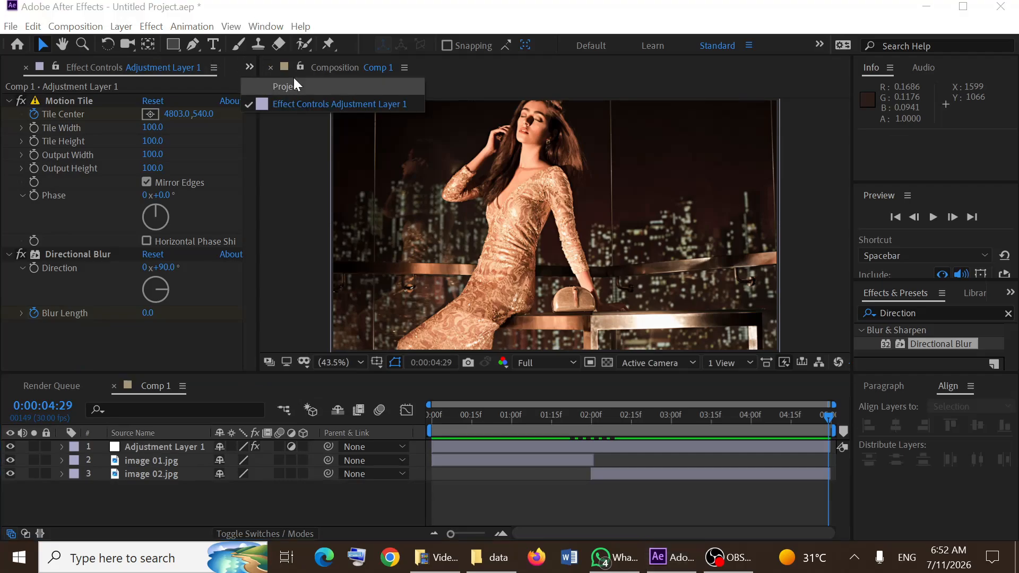
click(293, 77)
double_click(60, 325)
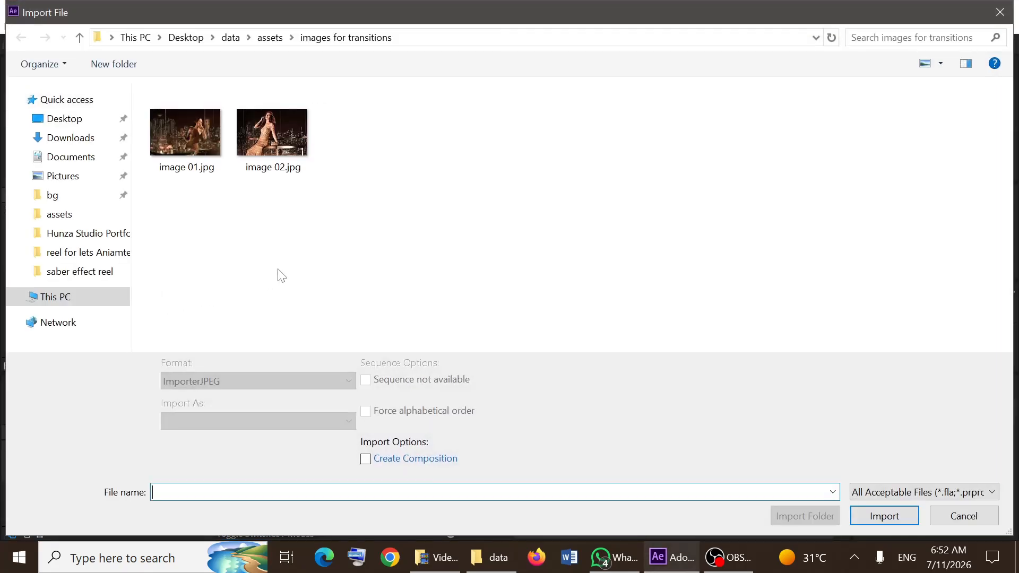
click(264, 38)
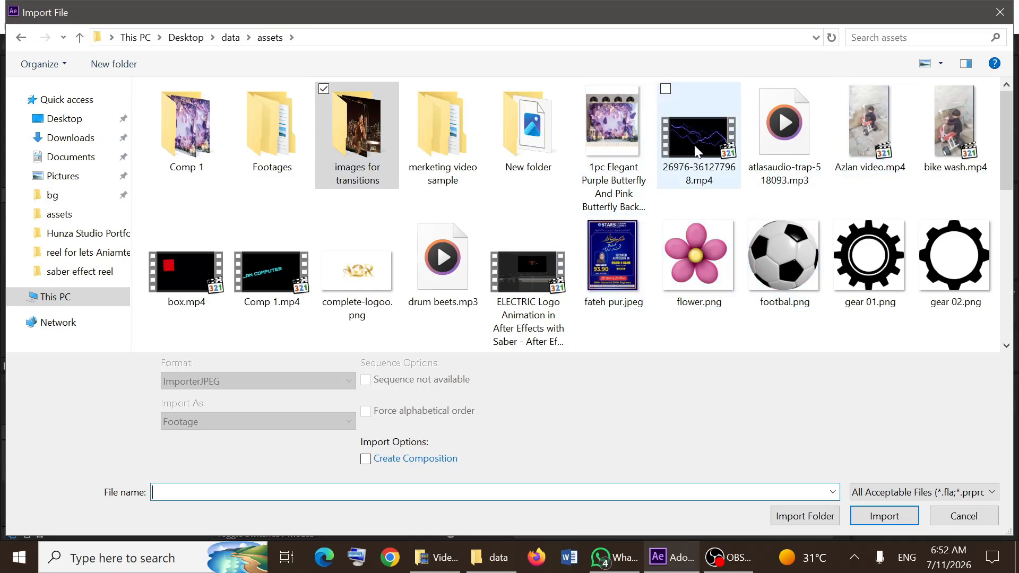
- Look through the Footages and Comp 1 subfolders and the rest of the assets folder for another image
click(604, 131)
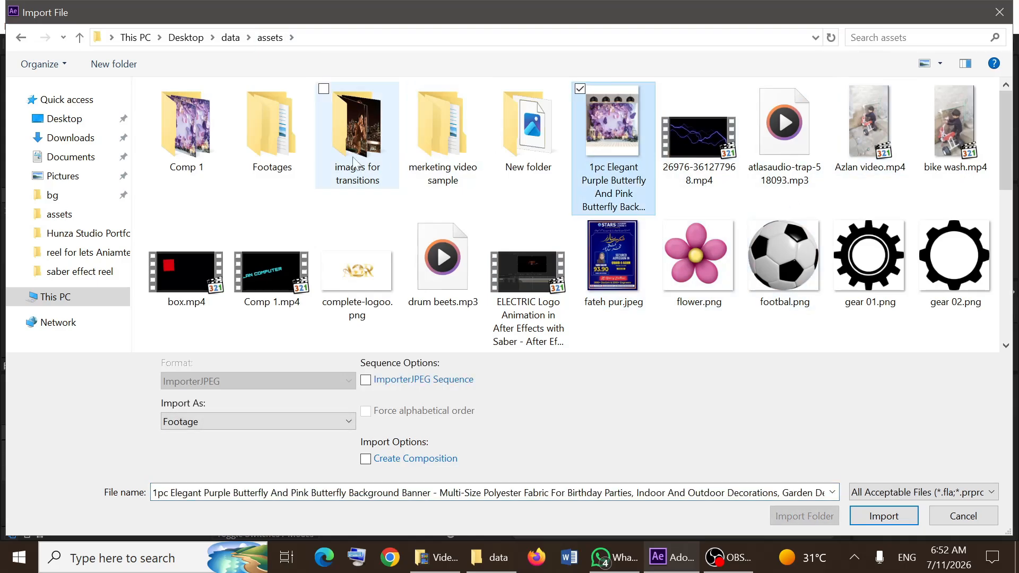
double_click(263, 138)
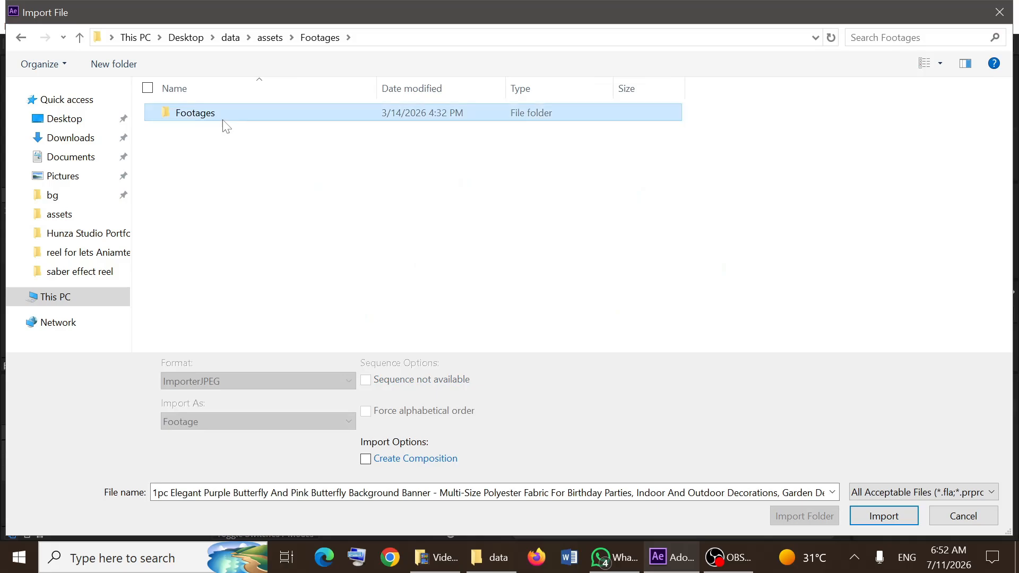
double_click(222, 120)
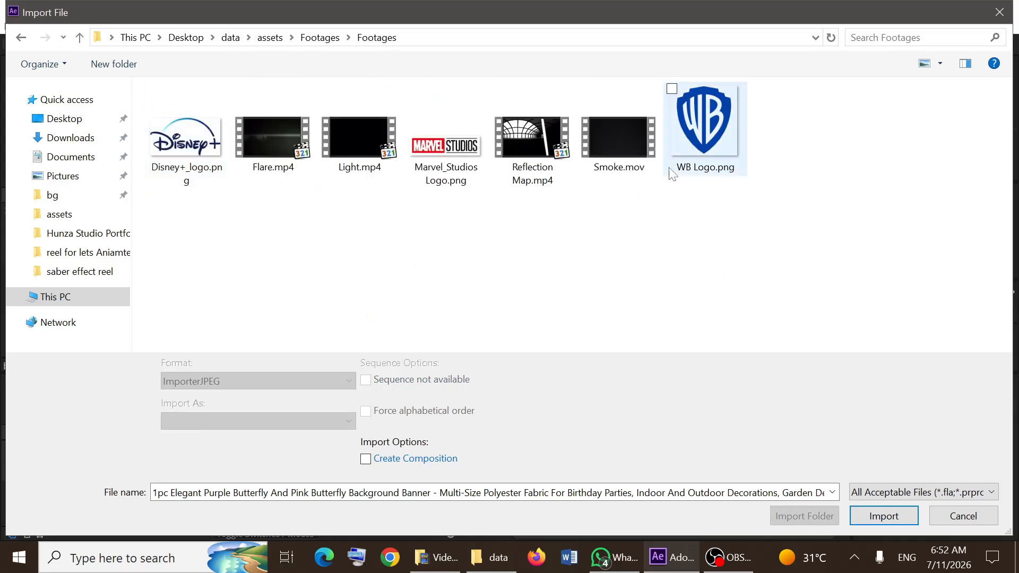
click(21, 37)
click(21, 37)
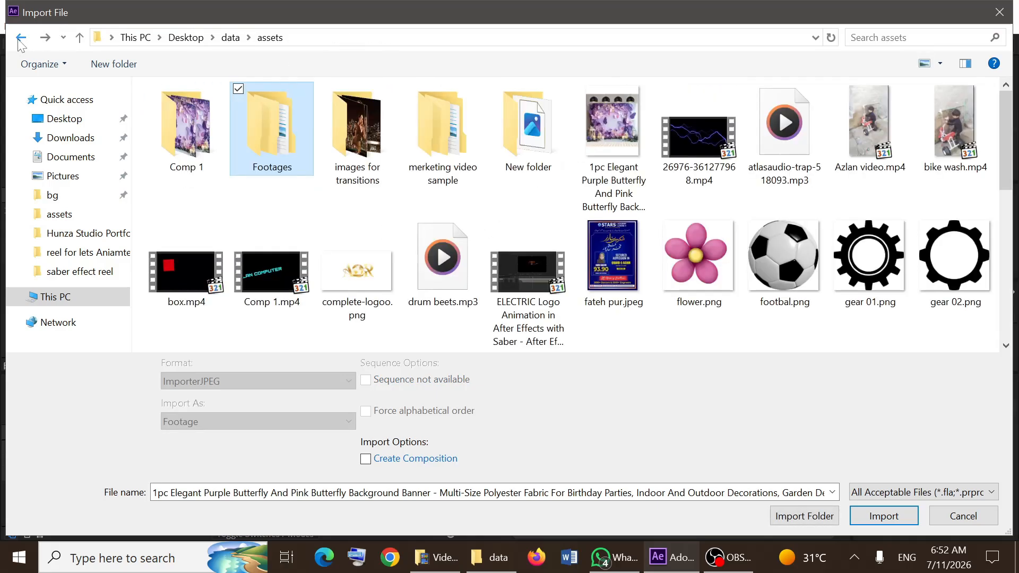
double_click(199, 158)
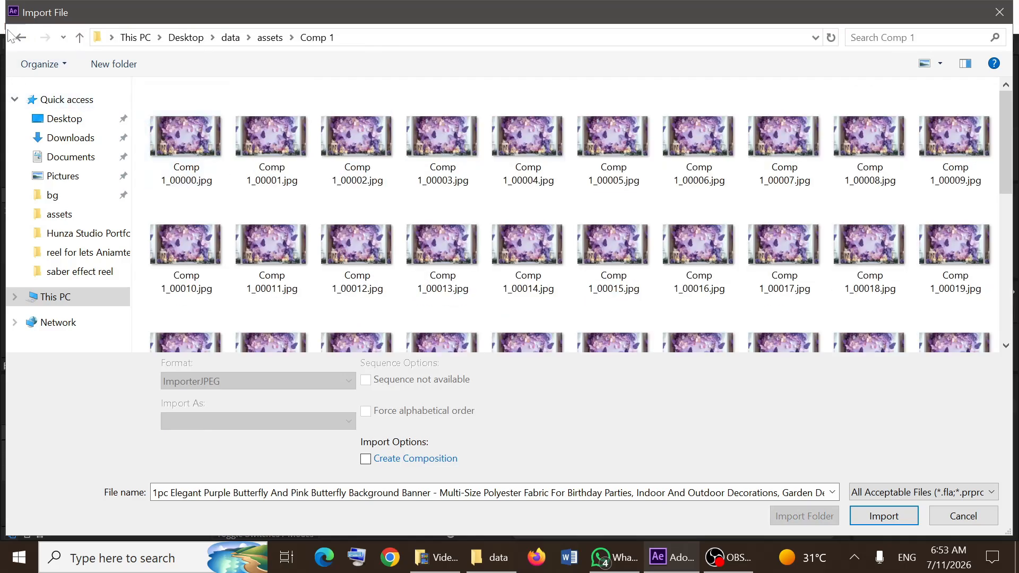
click(26, 43)
scroll(506, 202, down, 5)
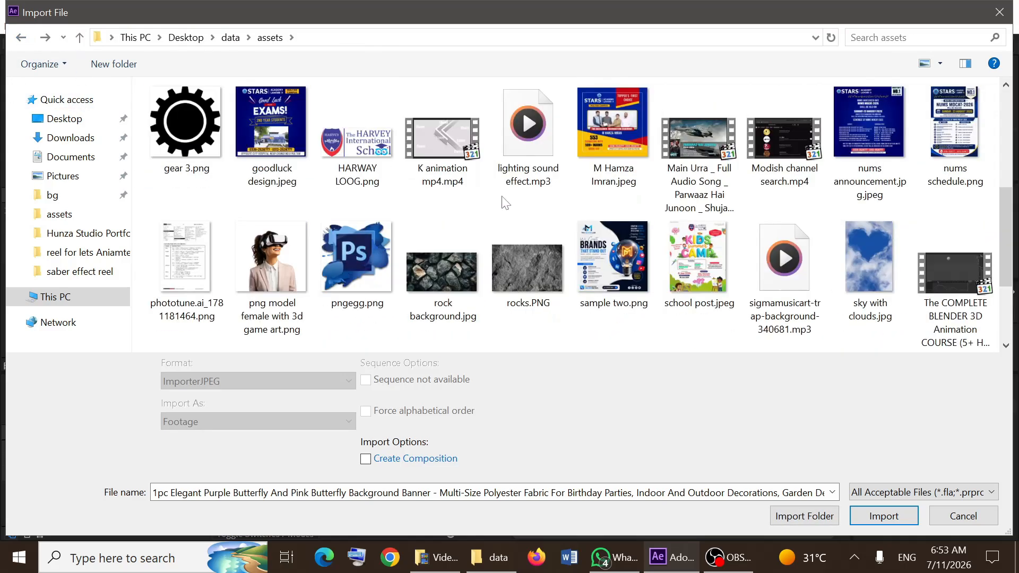
scroll(506, 202, down, 2)
scroll(505, 202, up, 2)
scroll(506, 203, down, 2)
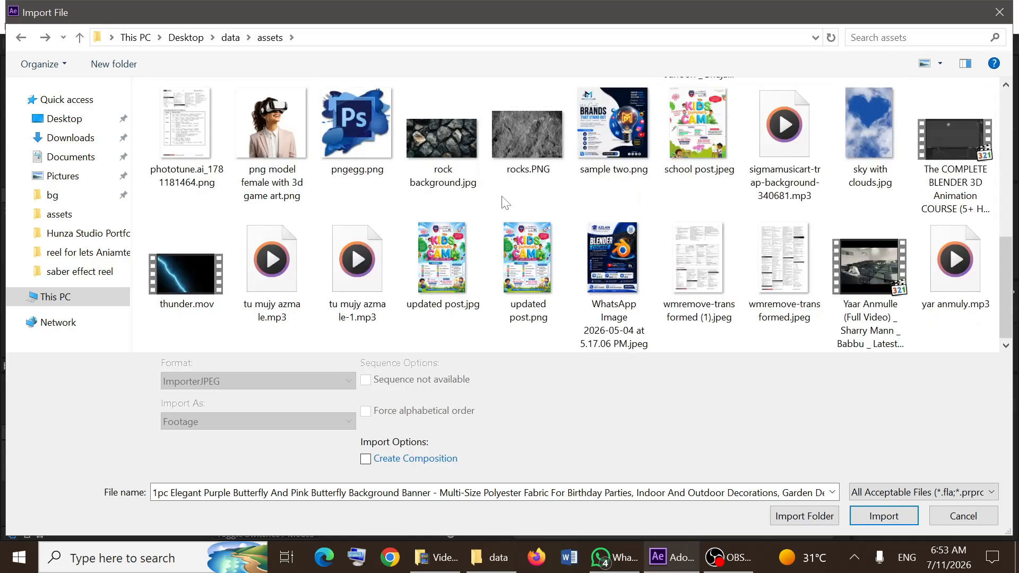
scroll(506, 202, up, 2)
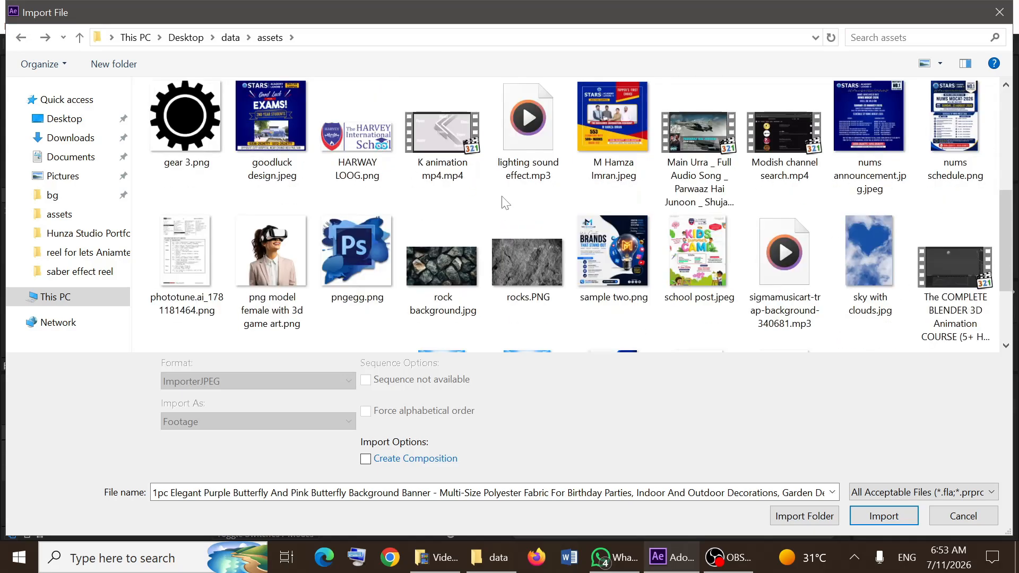
- Import sample two.png from the assets folder as footage and select it in the project
click(282, 124)
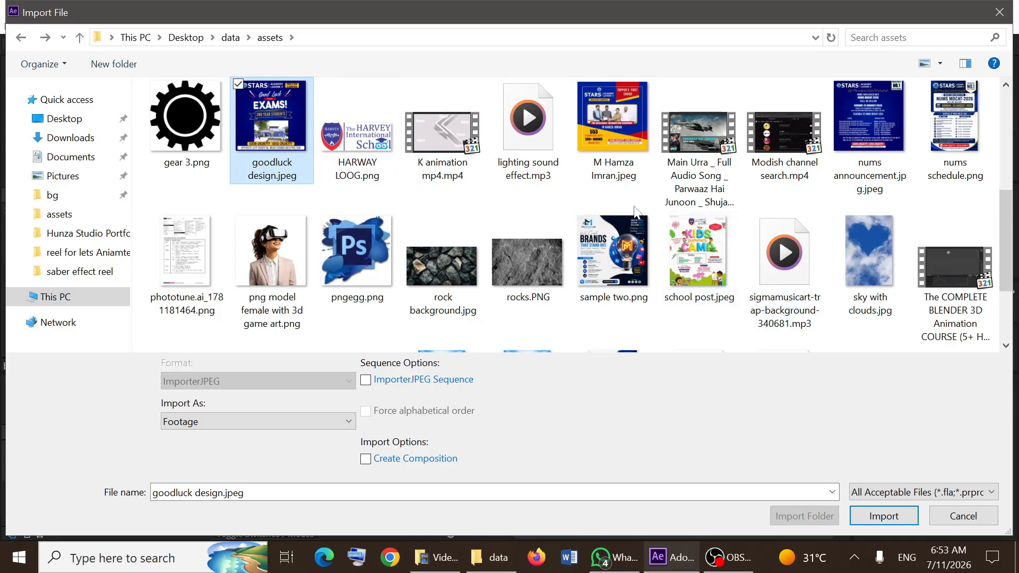
click(614, 143)
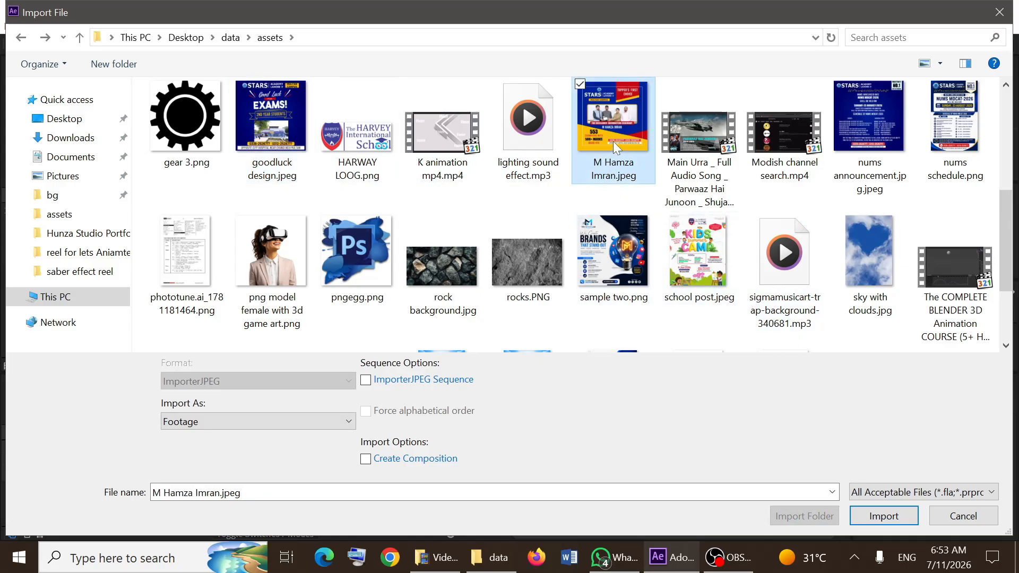
click(315, 162)
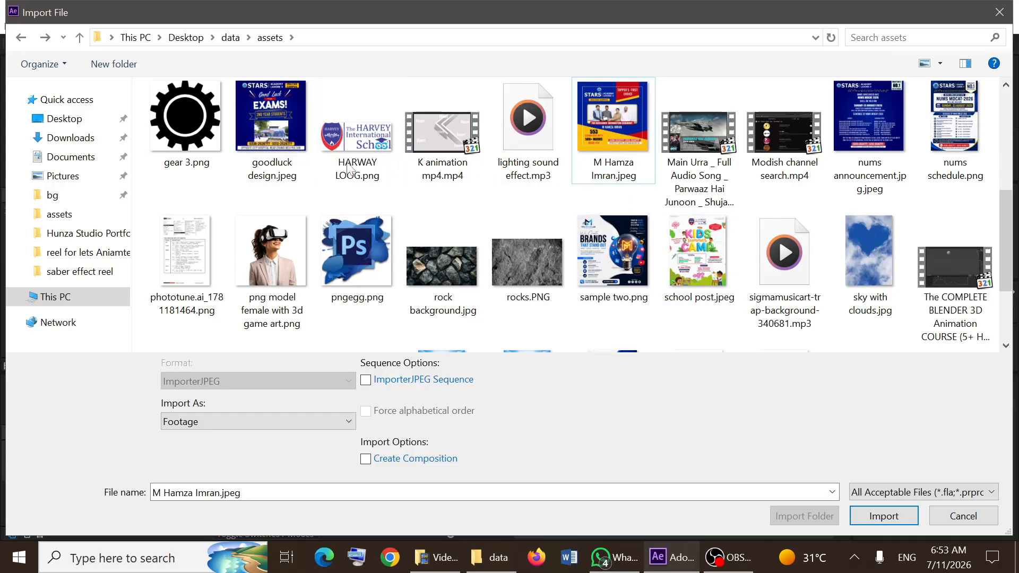
click(441, 250)
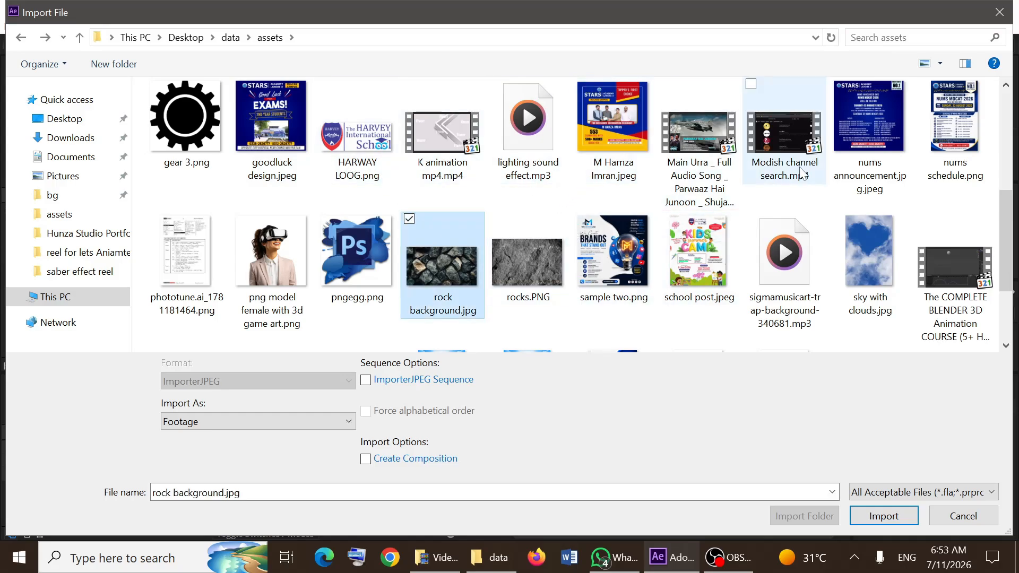
scroll(832, 260, down, 2)
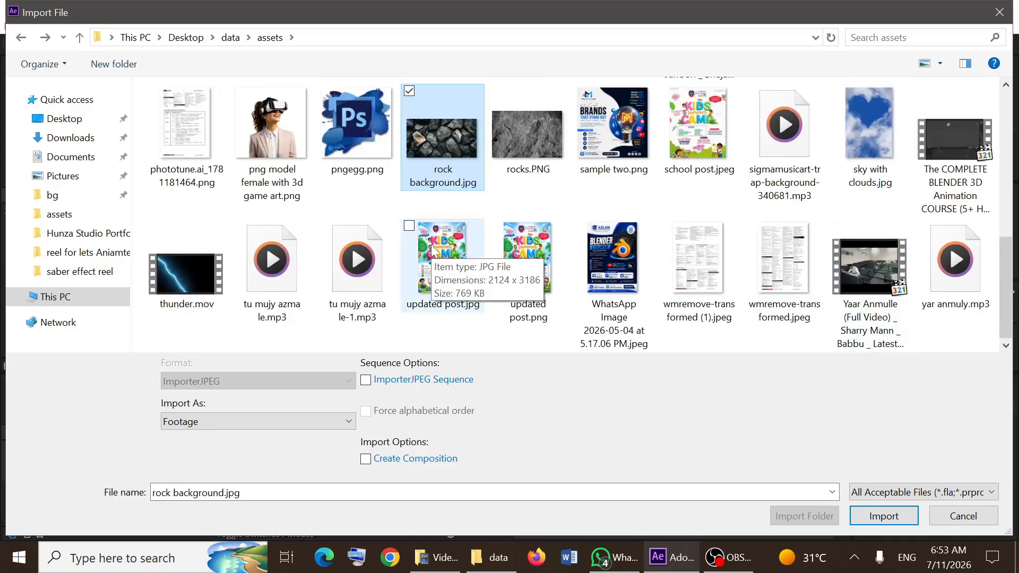
click(462, 262)
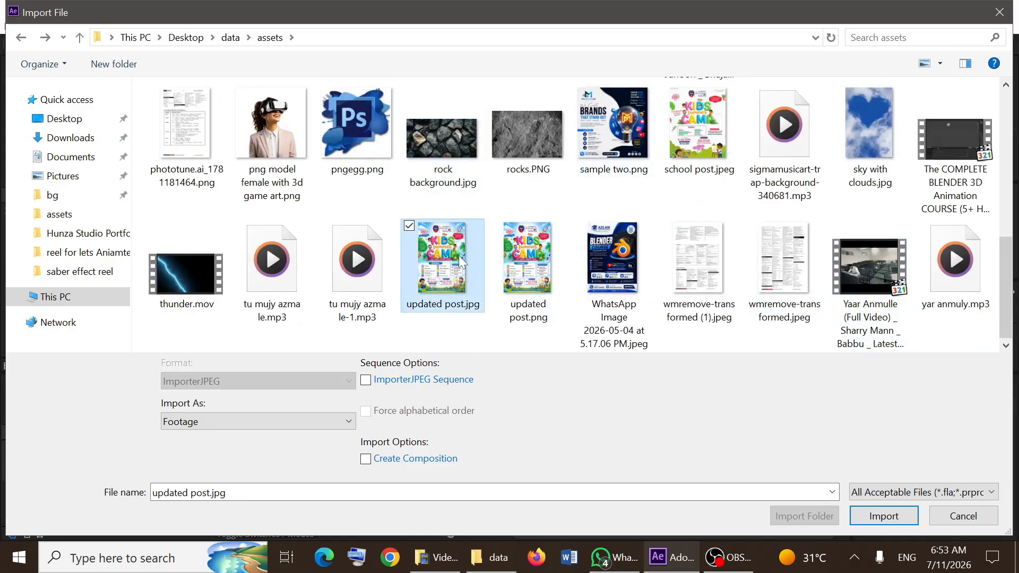
click(528, 263)
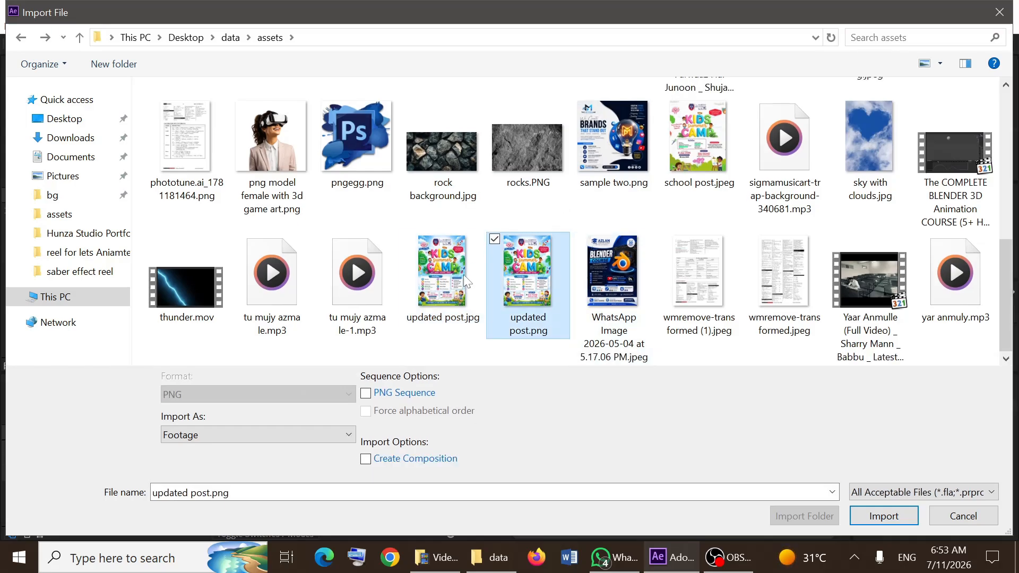
click(377, 242)
click(454, 268)
click(610, 127)
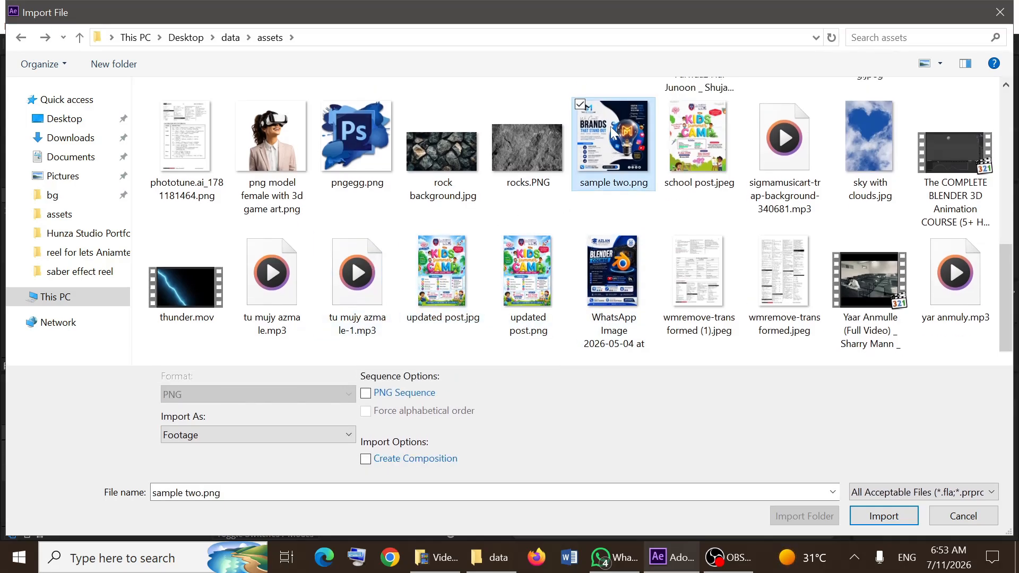
click(855, 511)
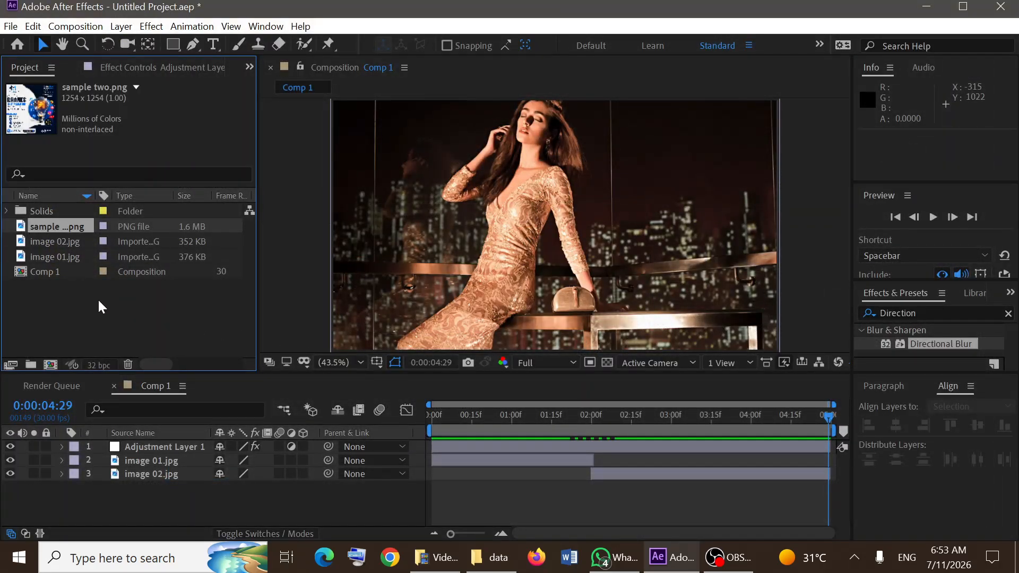
click(98, 299)
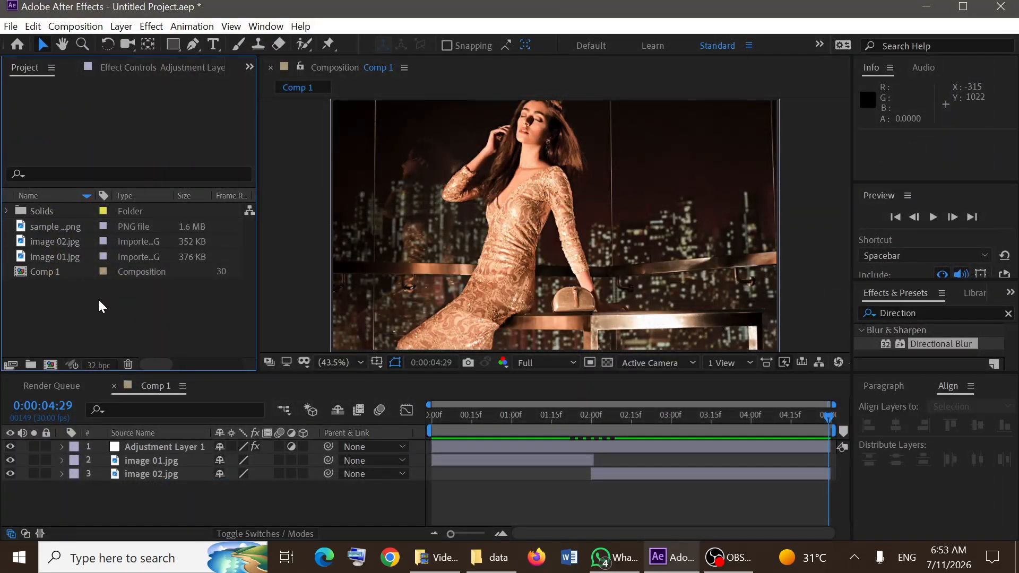
click(43, 225)
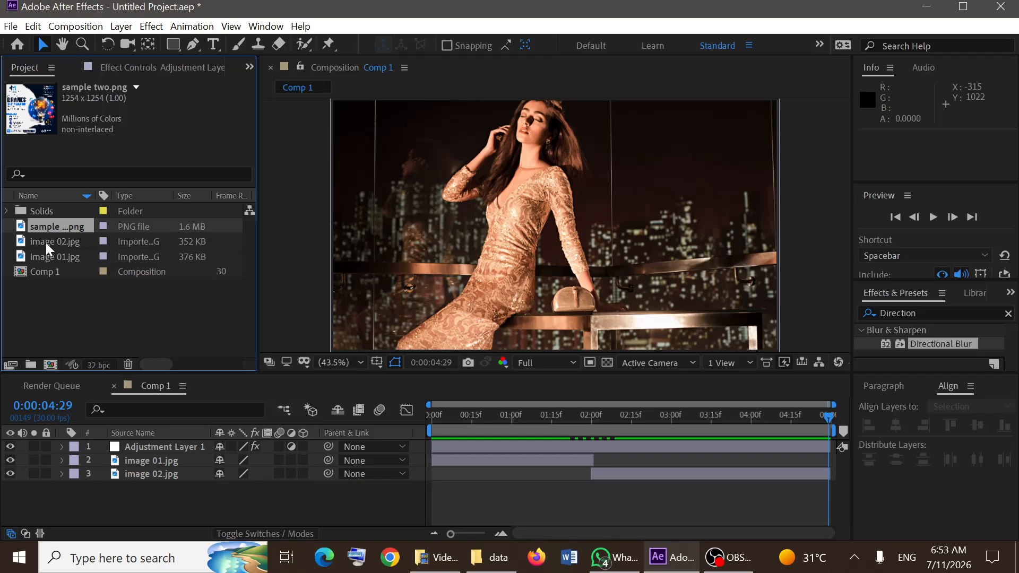
- Import WhatsApp Image 2026-05-04 at 5.17.06 PM.jpeg from the assets folder into the project
click(45, 243)
click(46, 251)
click(54, 290)
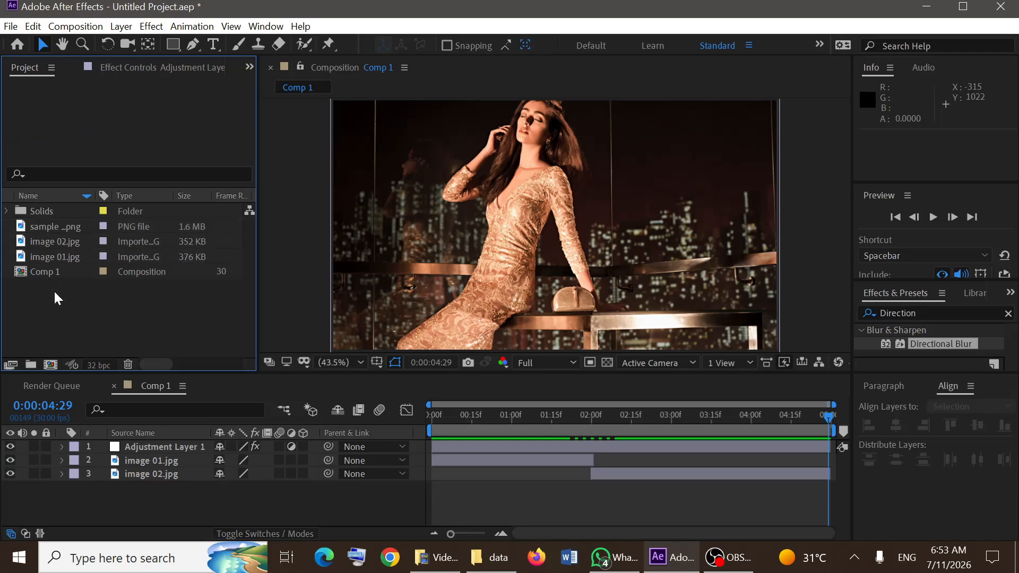
double_click(53, 290)
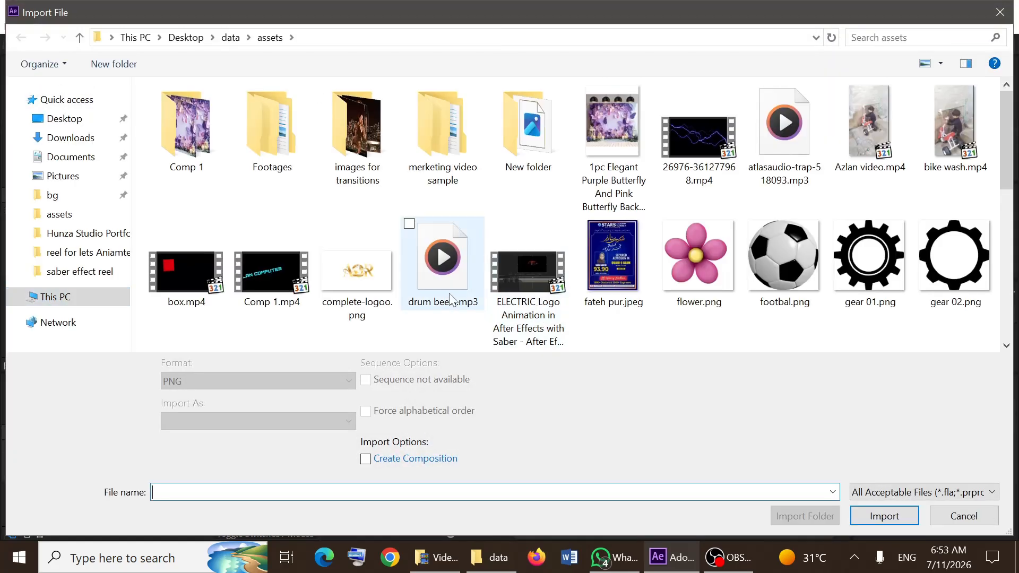
scroll(457, 292, down, 10)
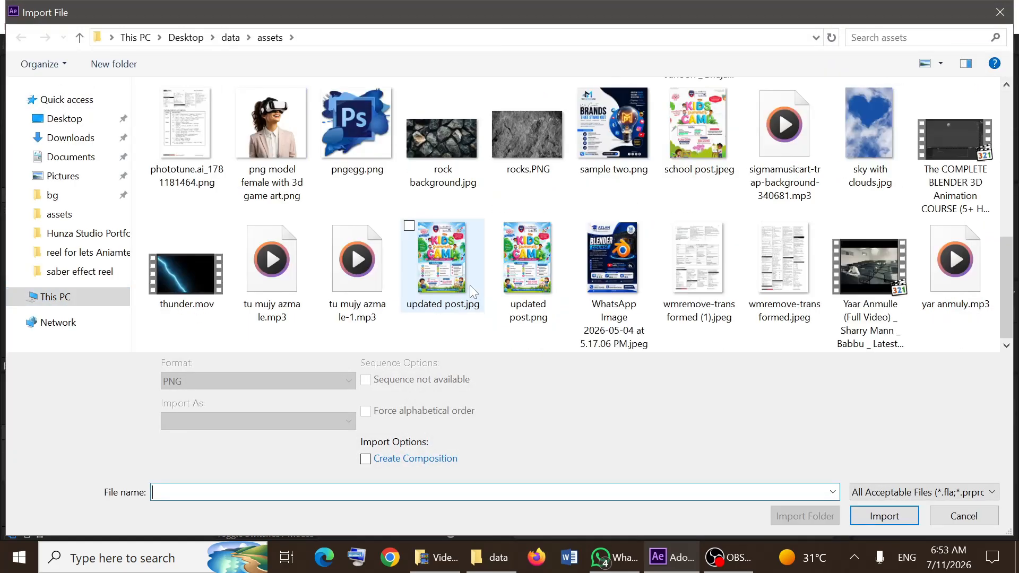
click(616, 266)
click(884, 516)
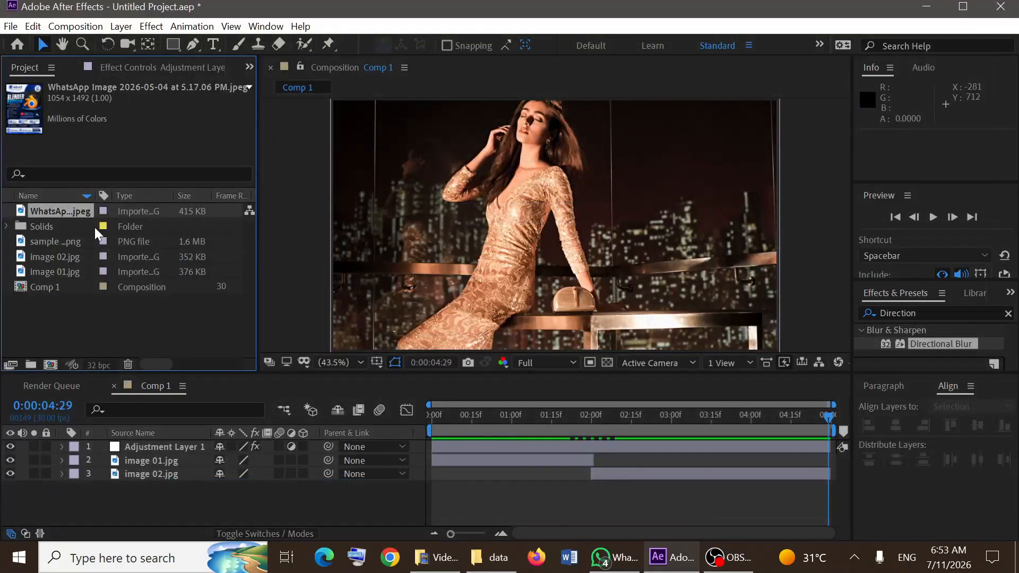
- Add sample two.png to Comp 1 as the lowest layer and move the playhead to 0:00:03:15
click(58, 243)
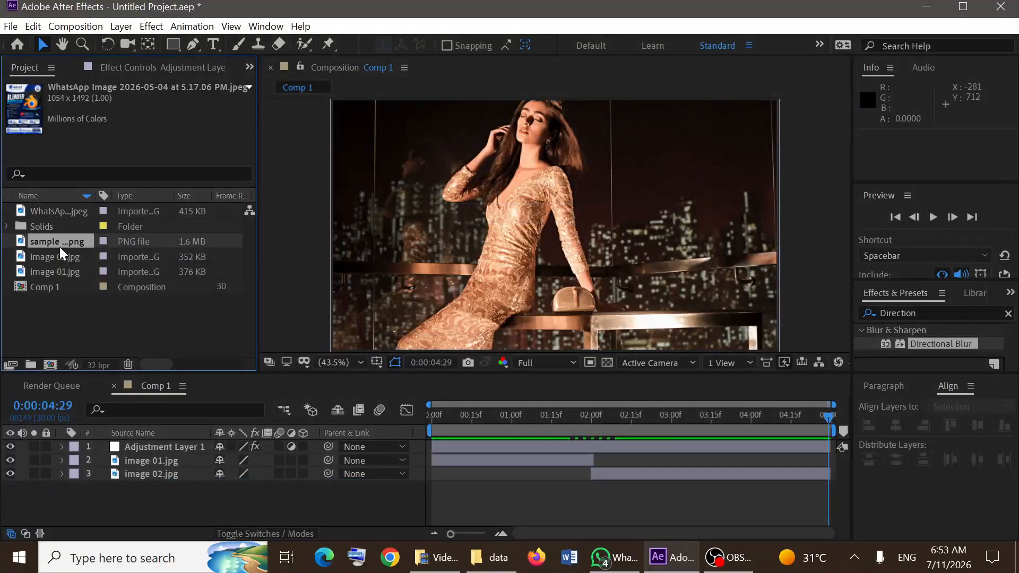
drag(64, 241, 164, 487)
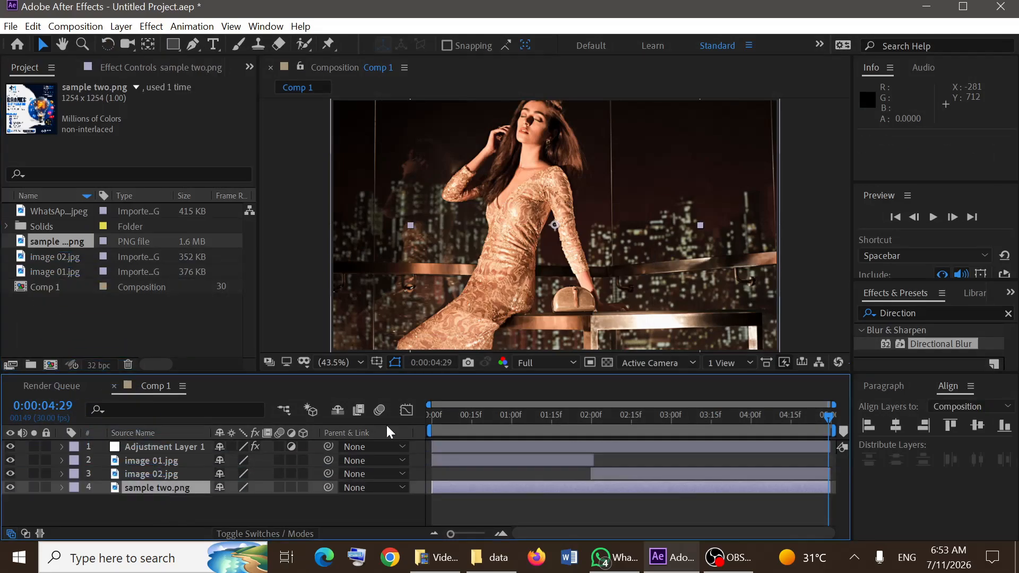
drag(826, 418, 711, 445)
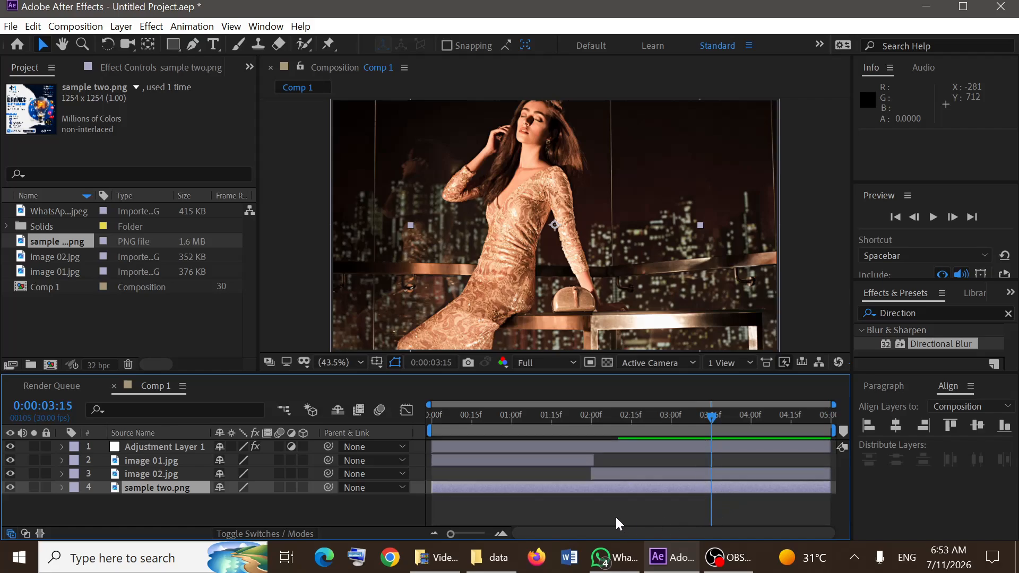
- Set the composition's duration to 10 seconds
key(ctrl+k)
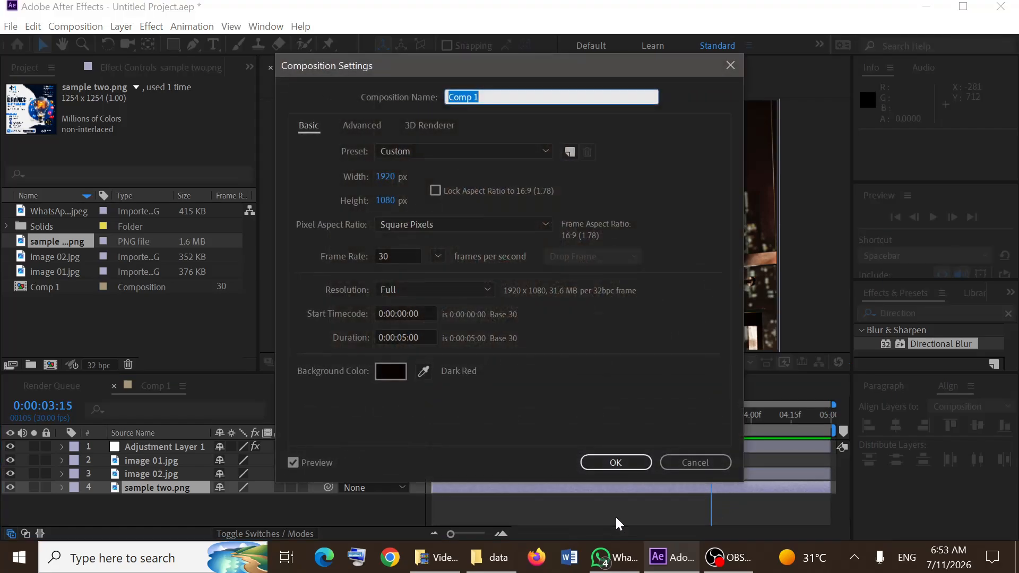
click(403, 336)
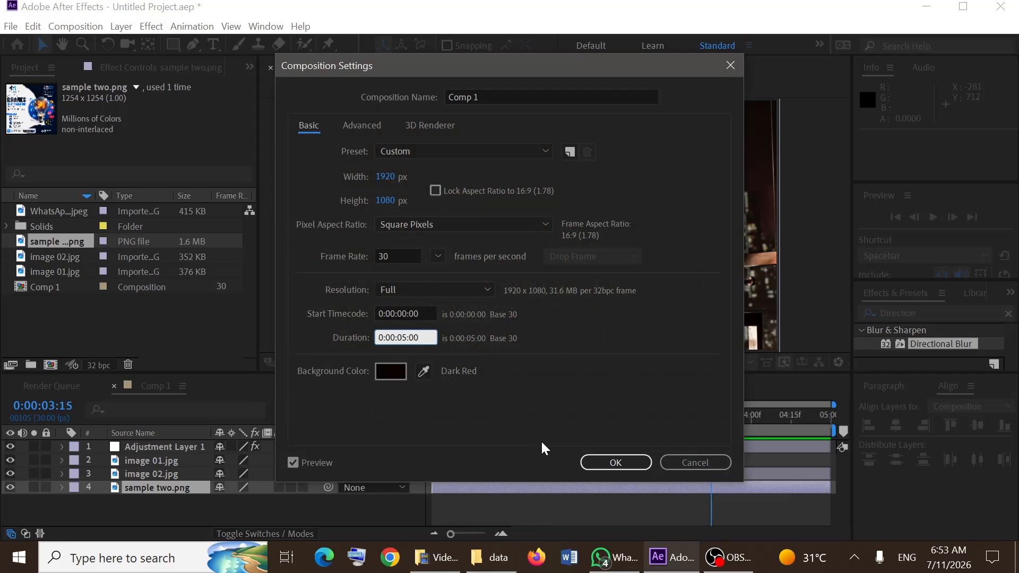
key(BackSpace)
text(10)
key(BackSpace)
key(Return)
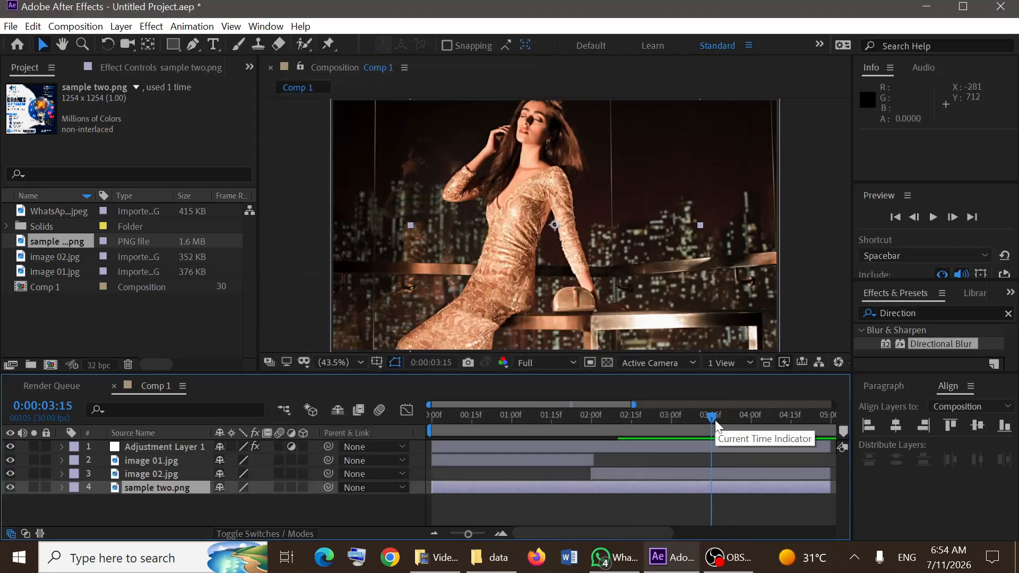
- Trim sample two.png to start at 0:00:03:15, and trim Adjustment Layer 1 and image 02.jpg to end there
key(alt+bracketleft)
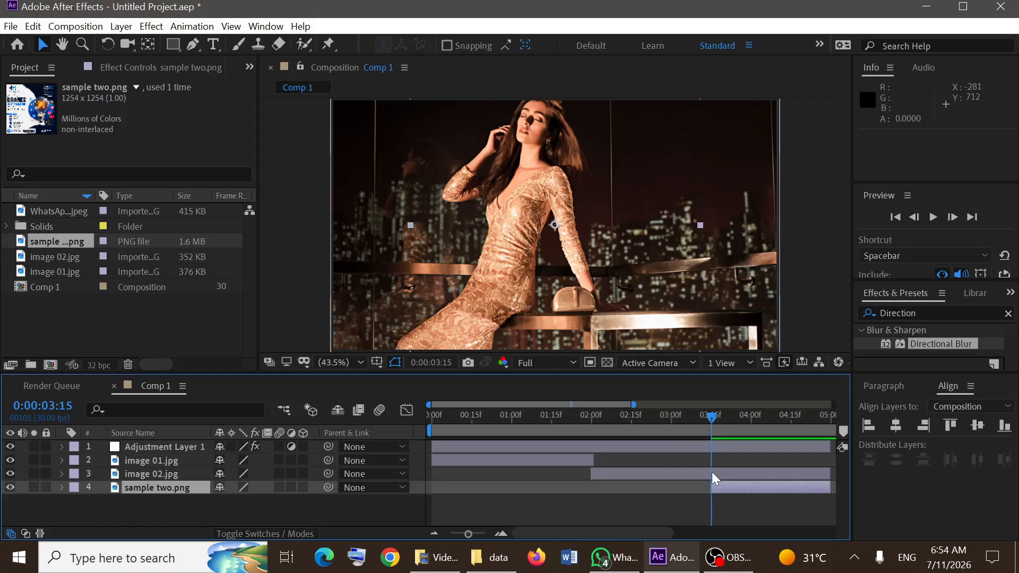
click(727, 444)
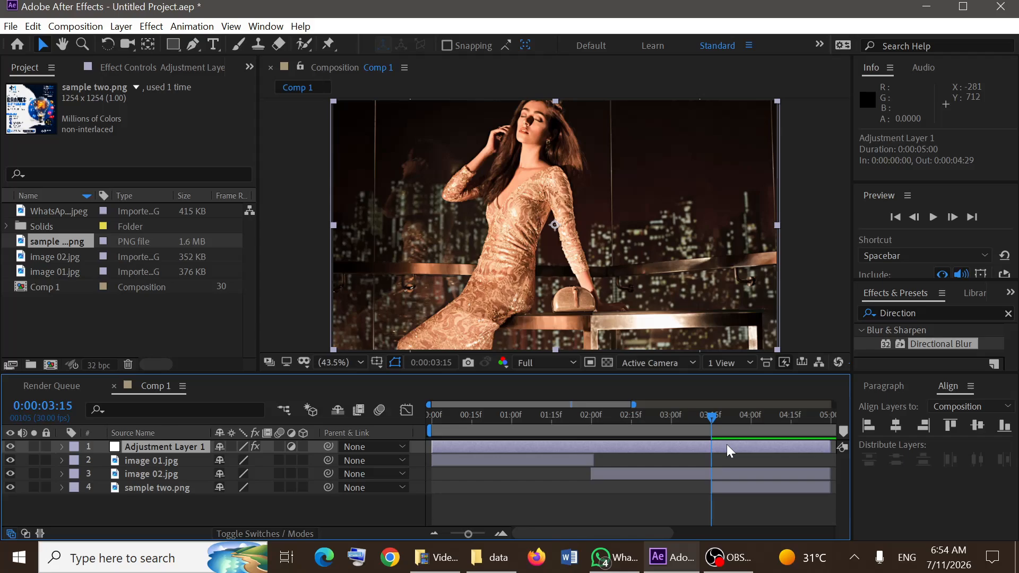
key(alt+bracketright)
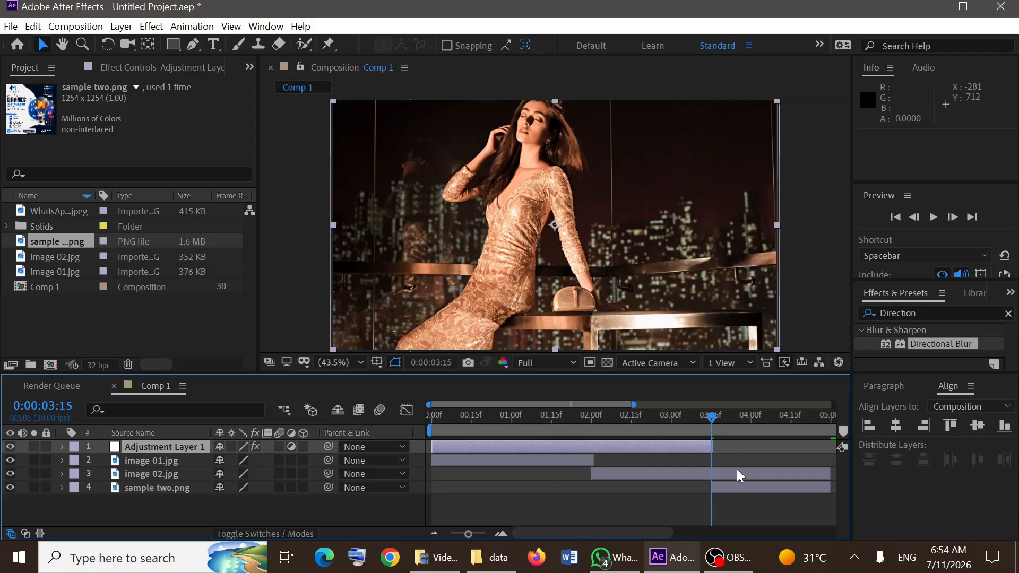
click(736, 470)
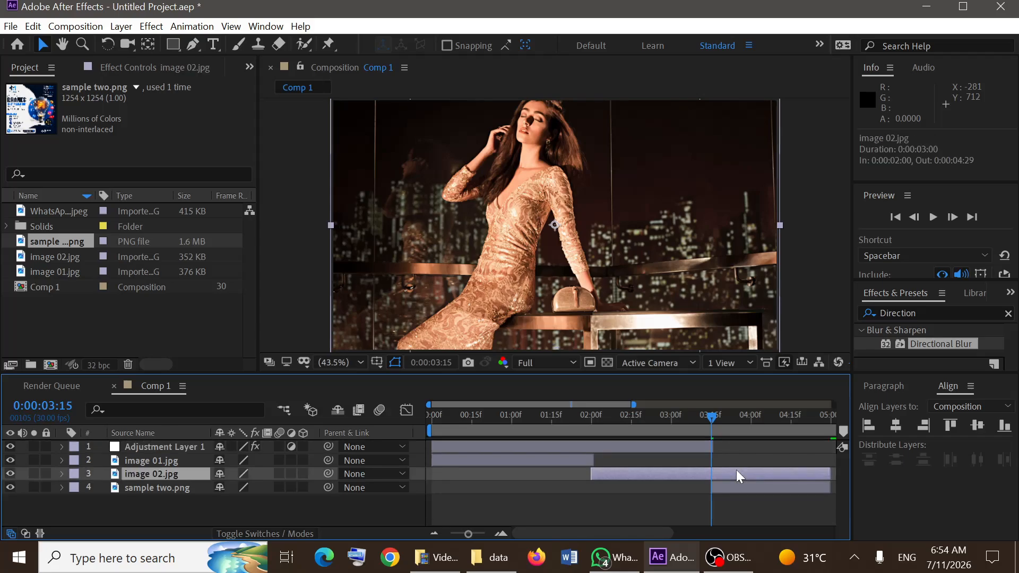
key(alt+bracketright)
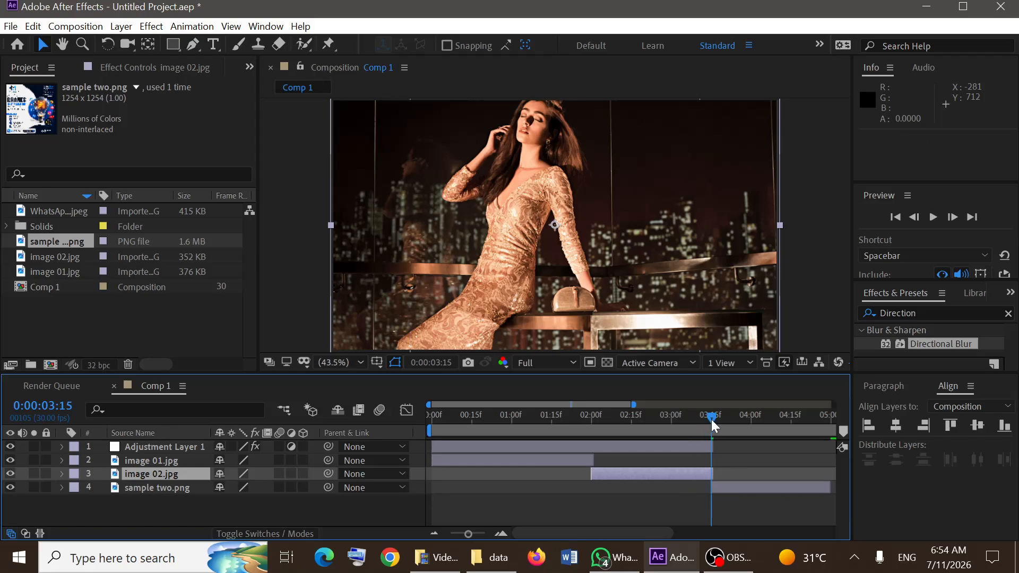
- Scale the sample two.png layer up to 159% so it fills the frame width
drag(713, 424, 724, 419)
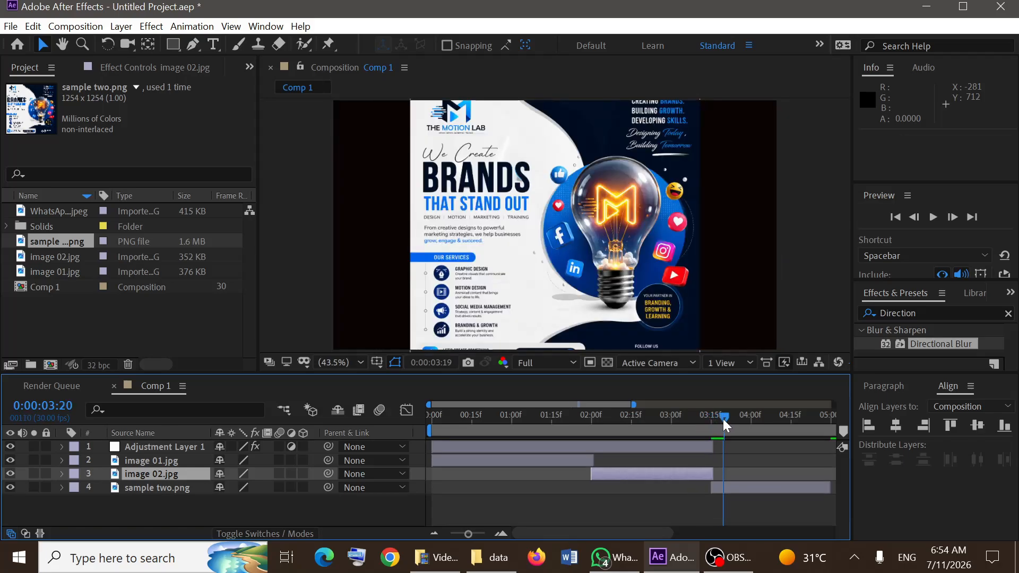
click(515, 251)
key(s)
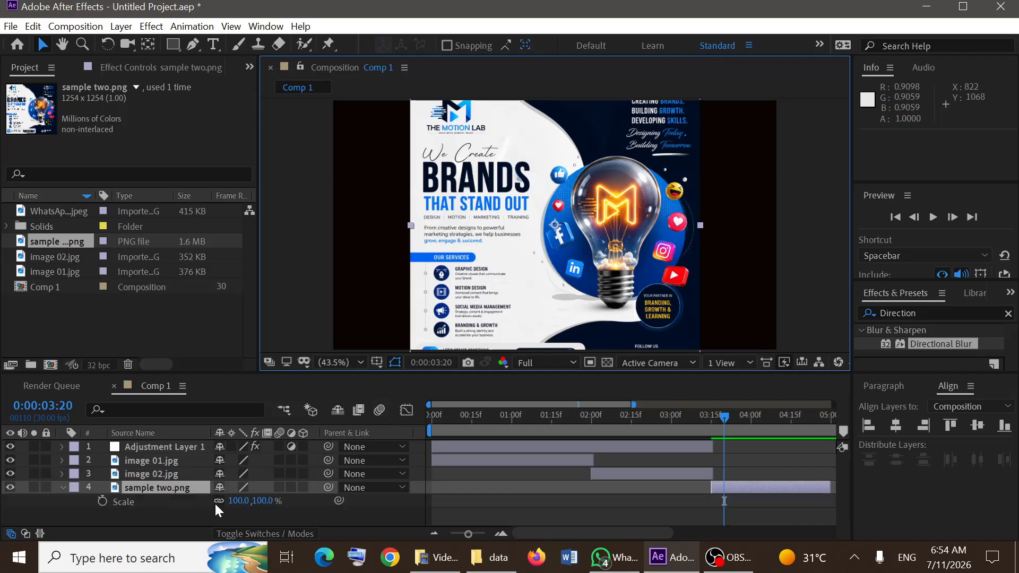
drag(239, 501, 276, 488)
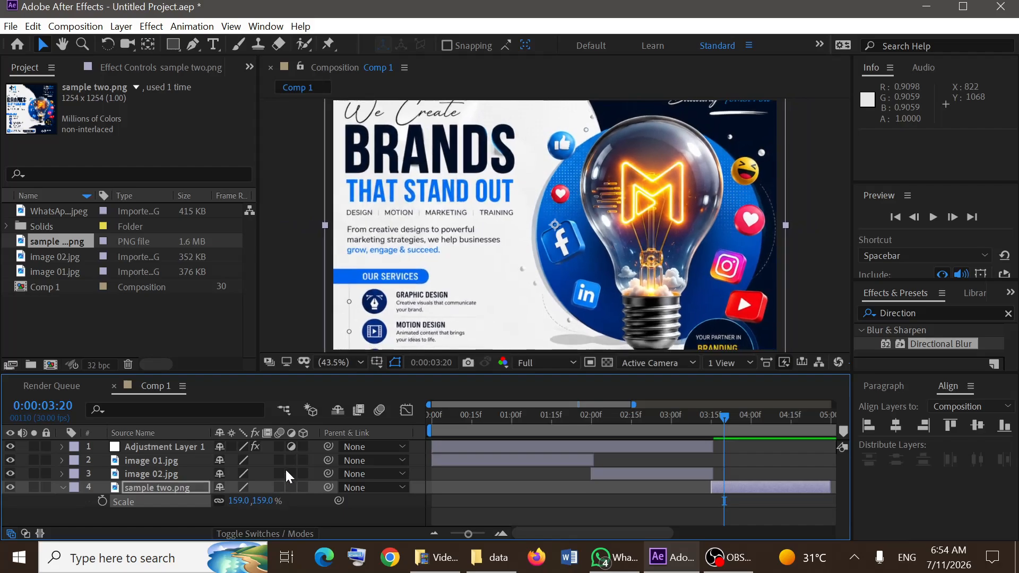
- Move the playhead to 0:00:03:16 and duplicate Adjustment Layer 1
mouse_move(721, 419)
mouse_down()
mouse_move(683, 425)
mouse_move(721, 417)
mouse_move(714, 427)
mouse_up()
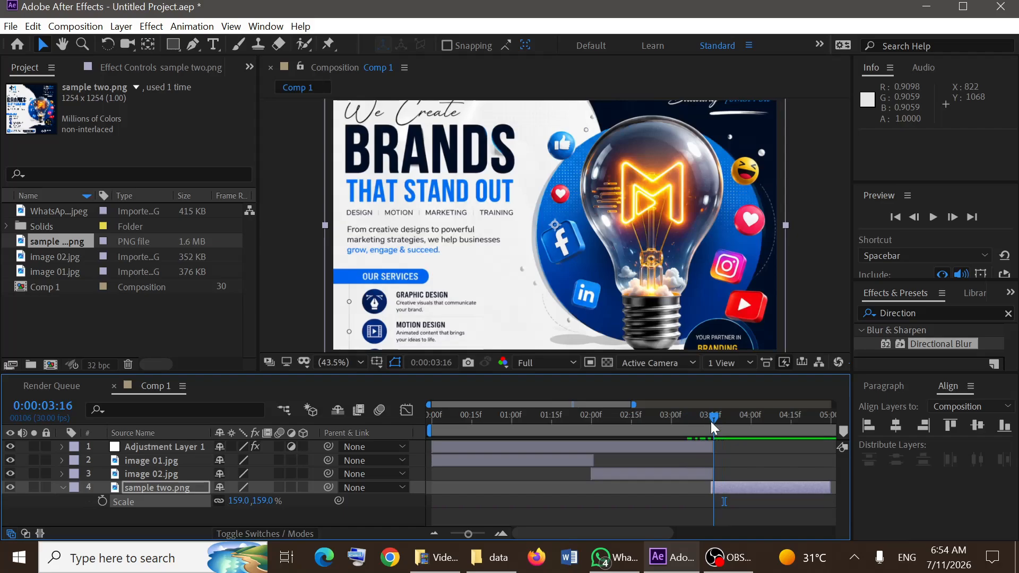
click(531, 445)
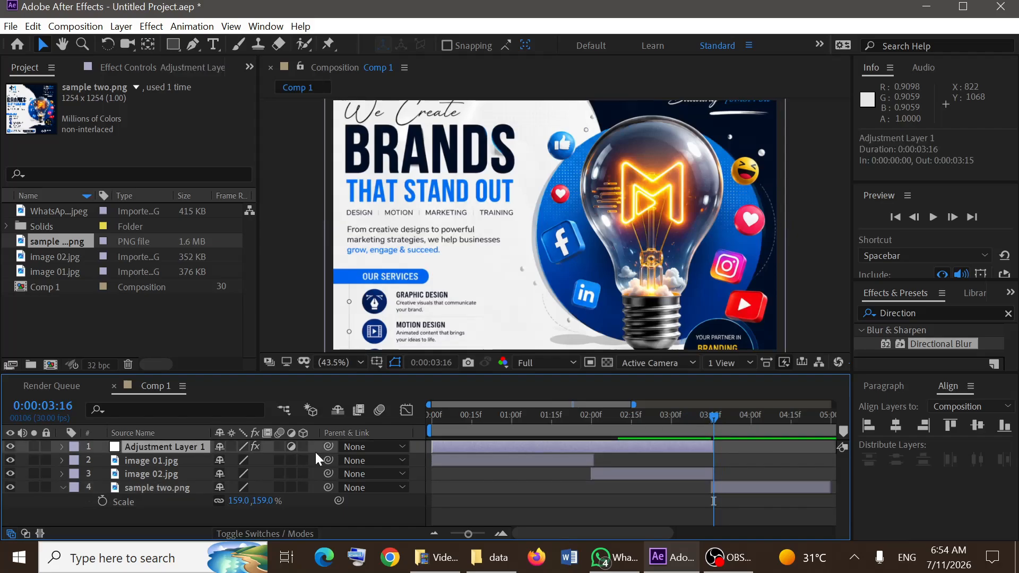
key(ctrl+d)
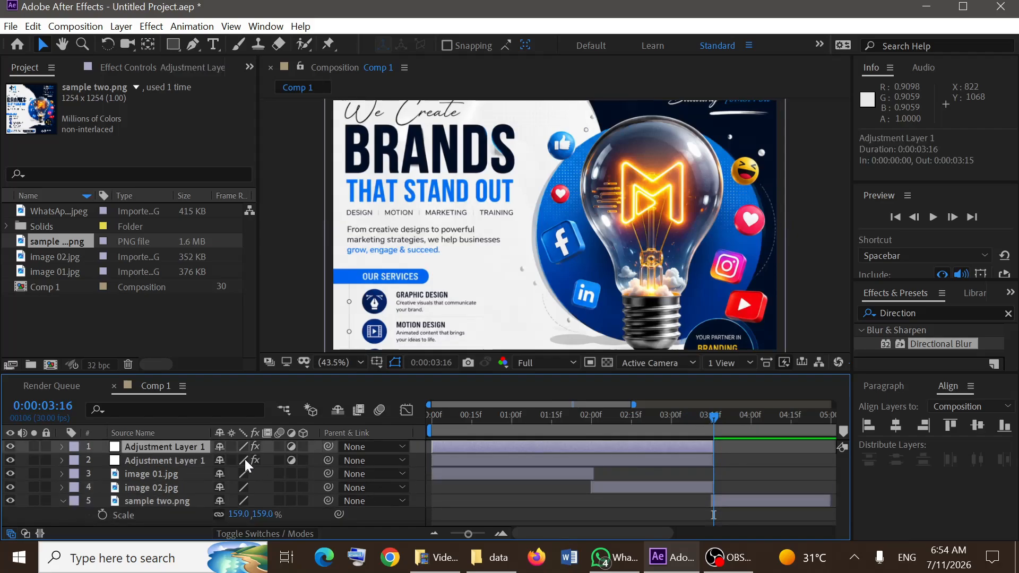
- Place the lower adjustment layer copy between image 01.jpg and image 02.jpg, and shift it so its middle keyframes sit at 0:00:03:16
drag(170, 460, 183, 480)
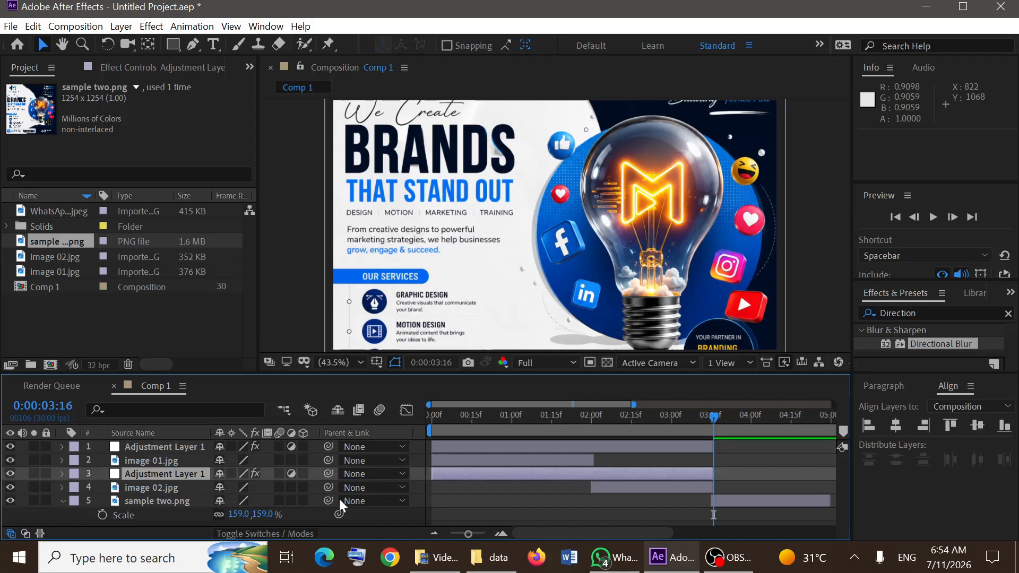
key(e)
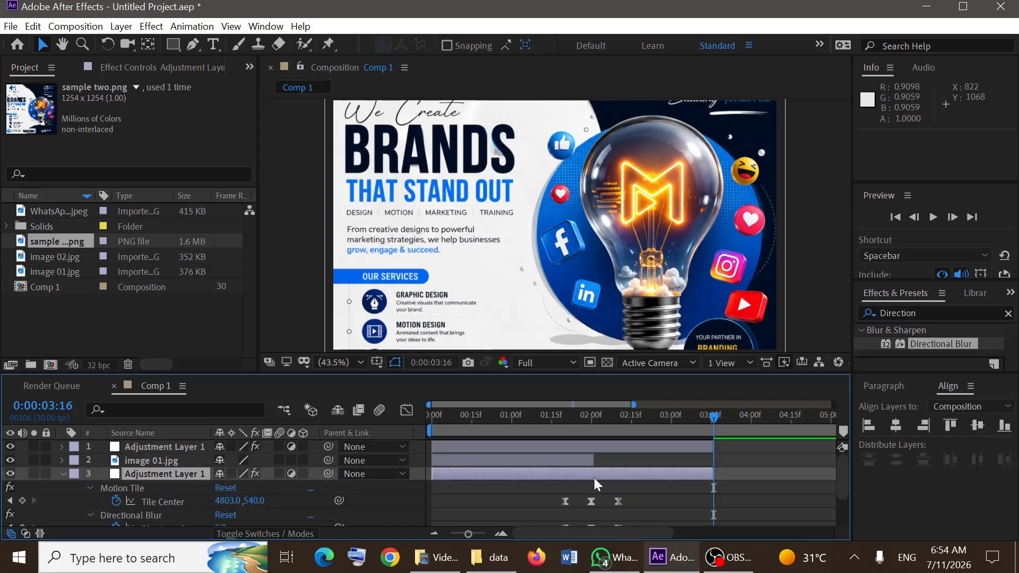
drag(590, 474, 754, 467)
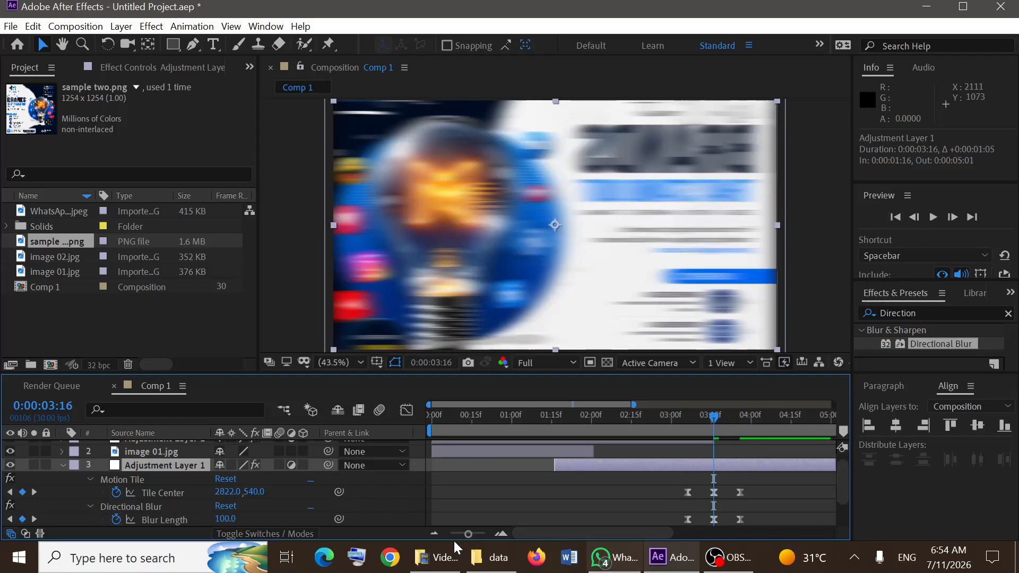
- End the work area at 0:00:04:28, near the end of the sample two.png layer
click(438, 533)
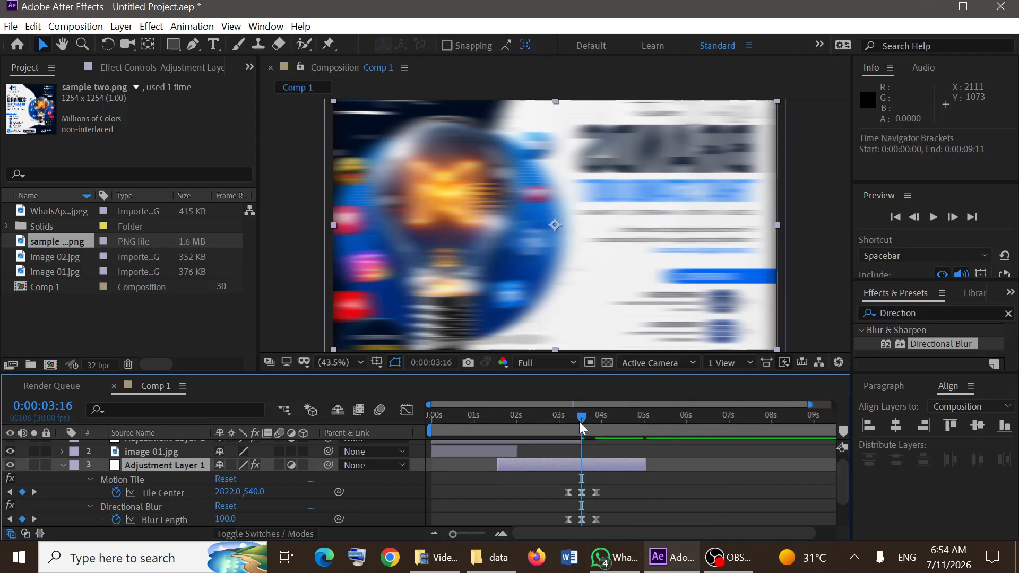
drag(581, 418, 641, 419)
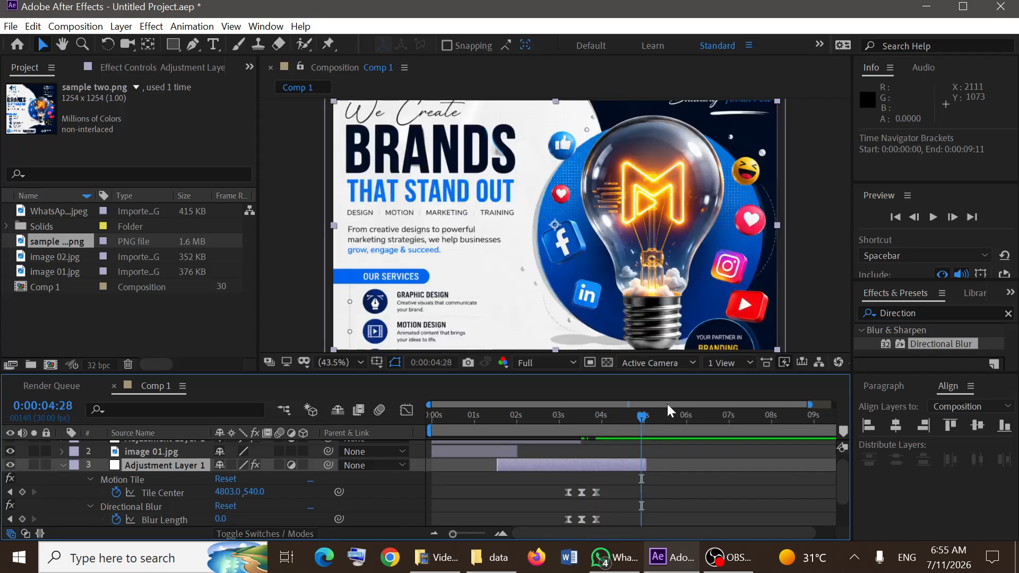
scroll(677, 502, down, 2)
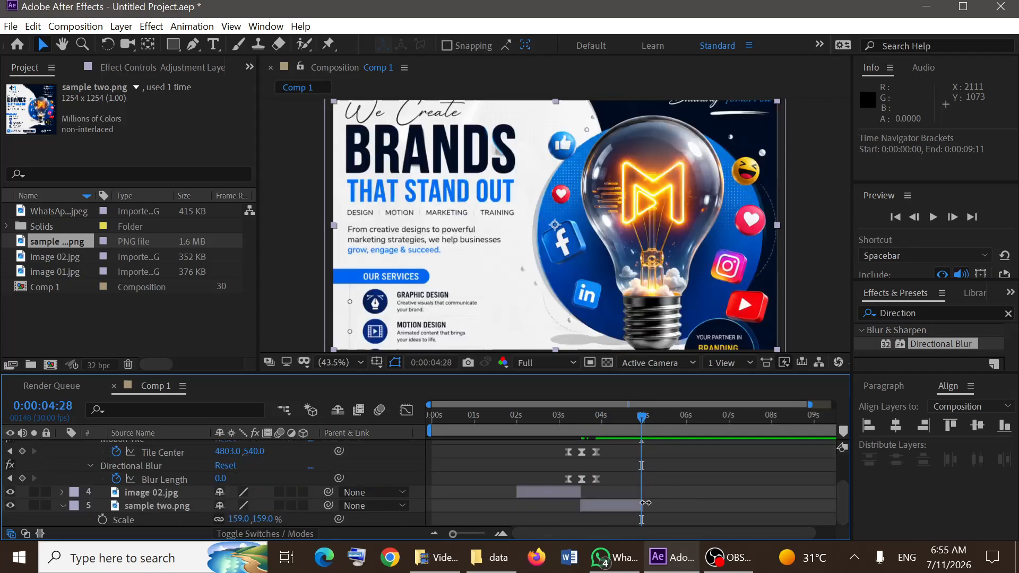
key(n)
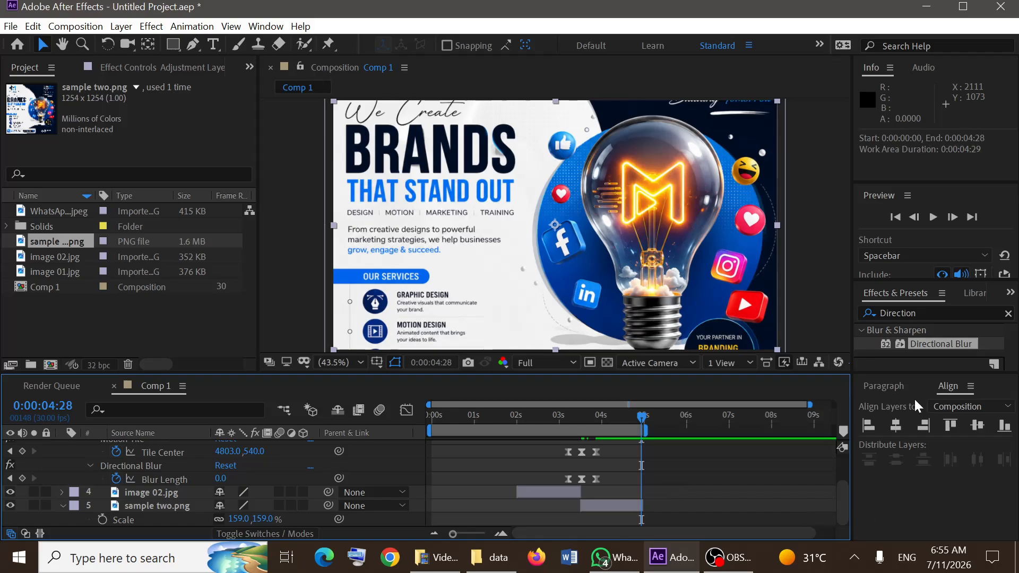
- Preview both transitions from the start of the composition, and check the layer order and keyframe placement in the timeline
click(895, 218)
click(931, 218)
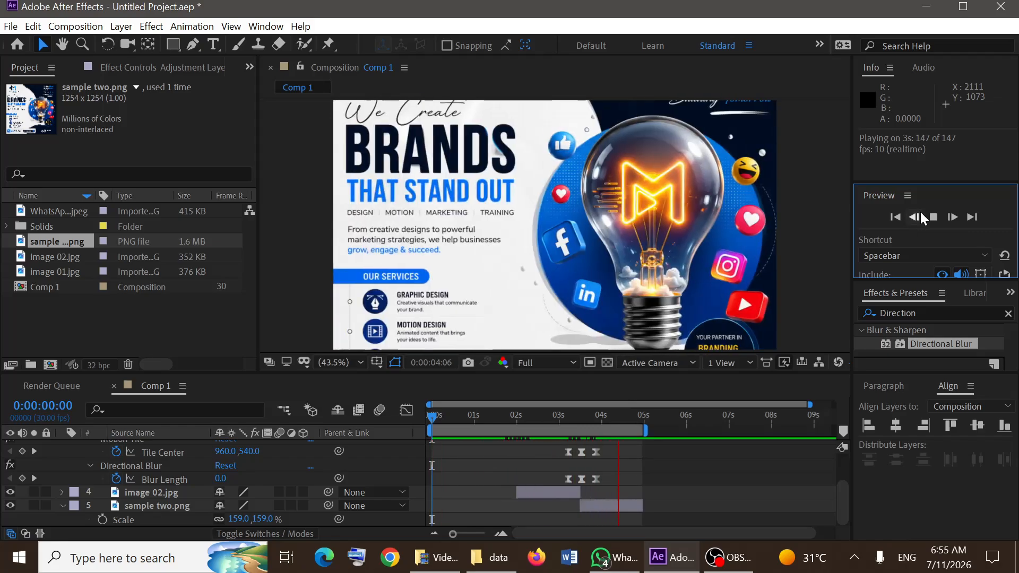
click(930, 218)
scroll(576, 474, up, 2)
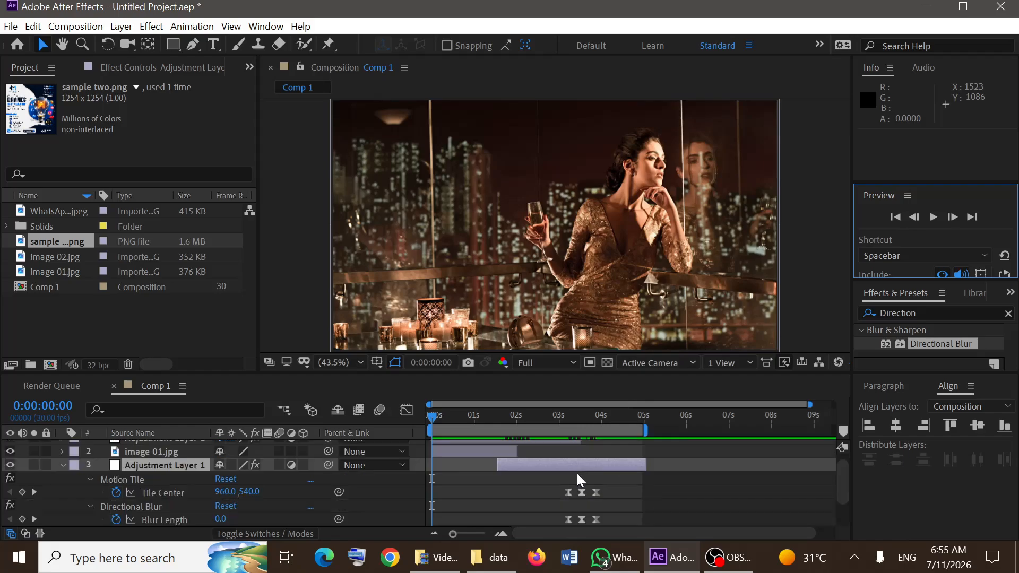
scroll(580, 501, down, 2)
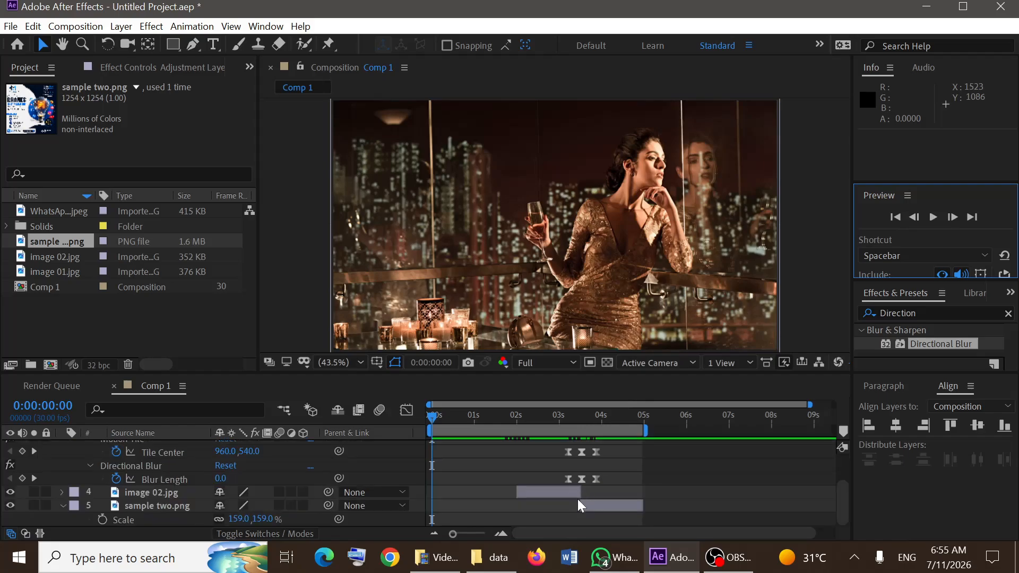